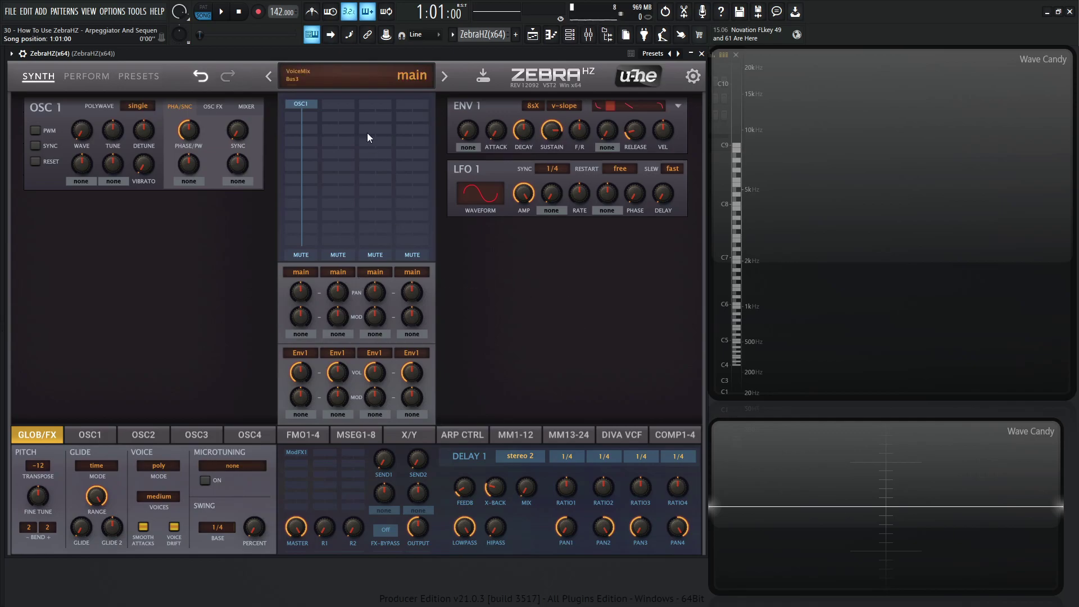
Set the voice mode to arpeggiator and open the arpeggiator controls.
{"action": "left_click", "coordinate": [368, 84]}
{"action": "left_click", "coordinate": [159, 467]}
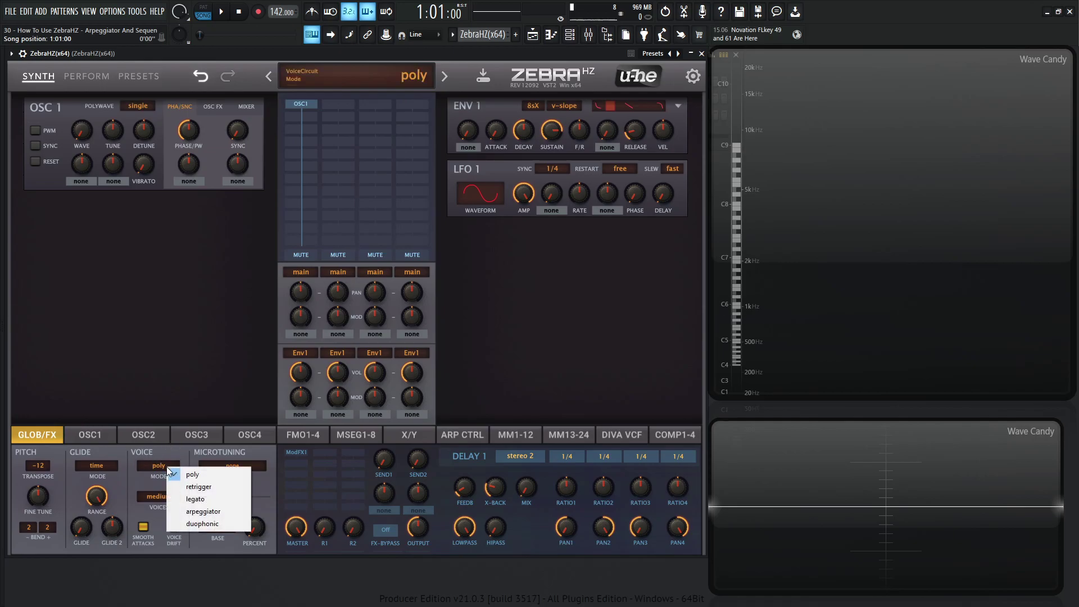
{"action": "left_click", "coordinate": [209, 511]}
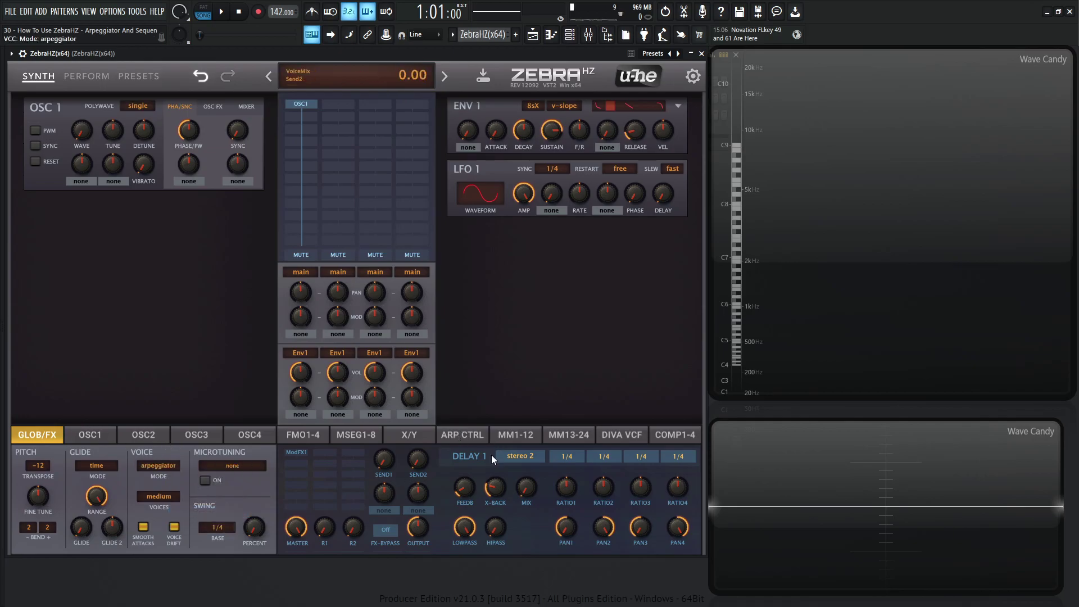
{"action": "left_click", "coordinate": [474, 436]}
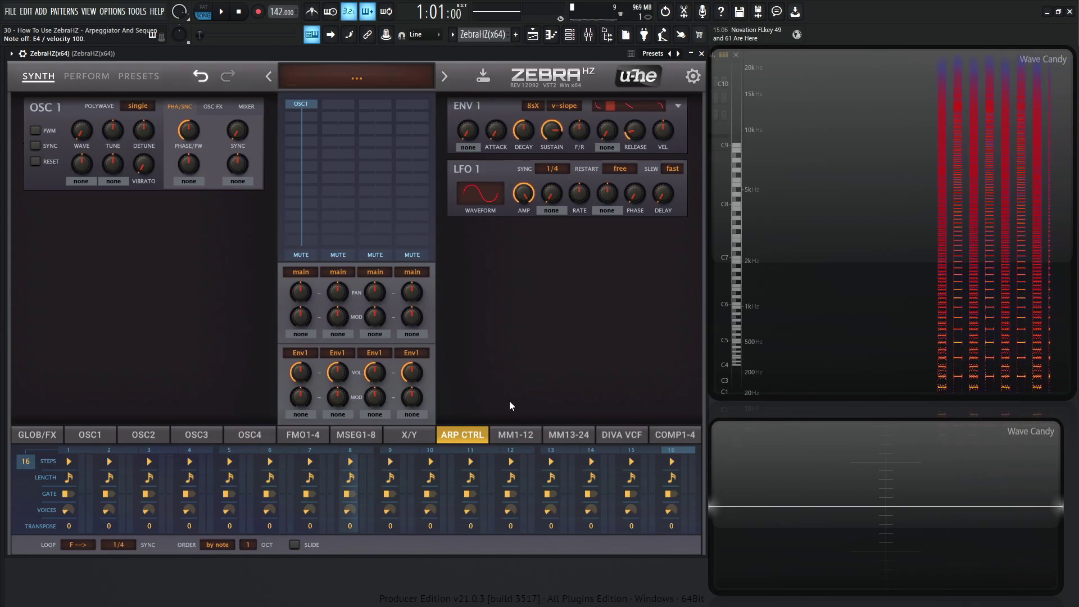
Set the arpeggiator's octave value to 0 and its loop length to 8 steps.
{"action": "left_click", "coordinate": [248, 545]}
{"action": "left_click", "coordinate": [256, 553]}
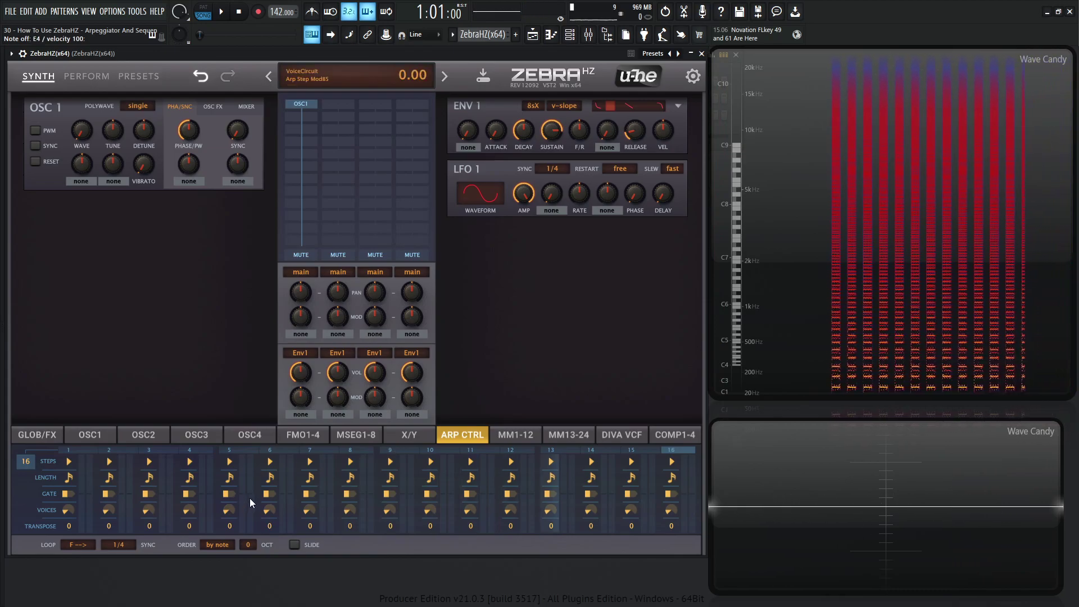
{"action": "left_click", "coordinate": [25, 461]}
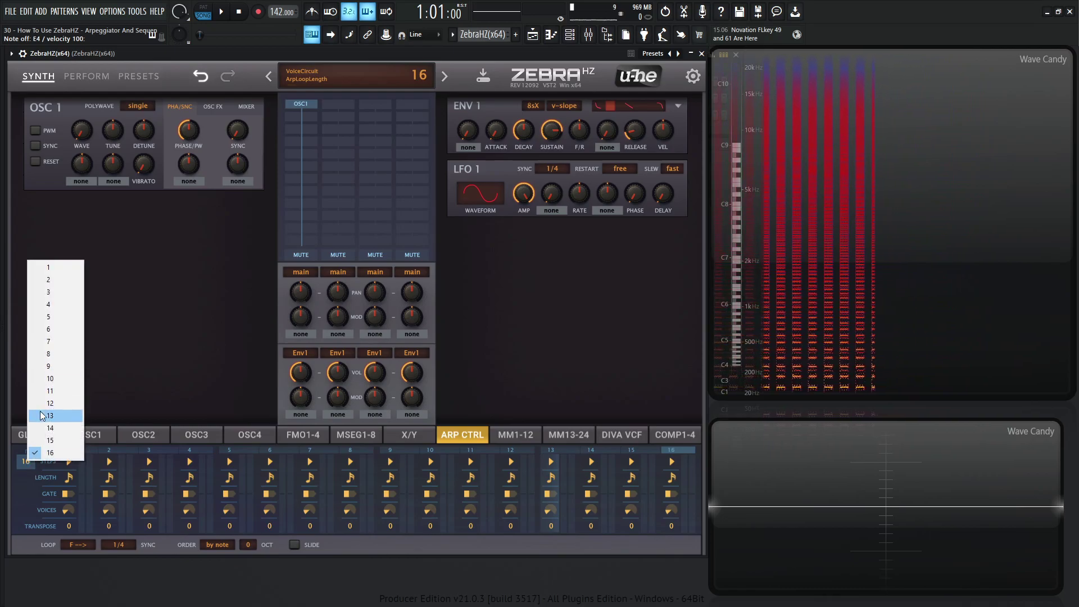
{"action": "left_click", "coordinate": [32, 477]}
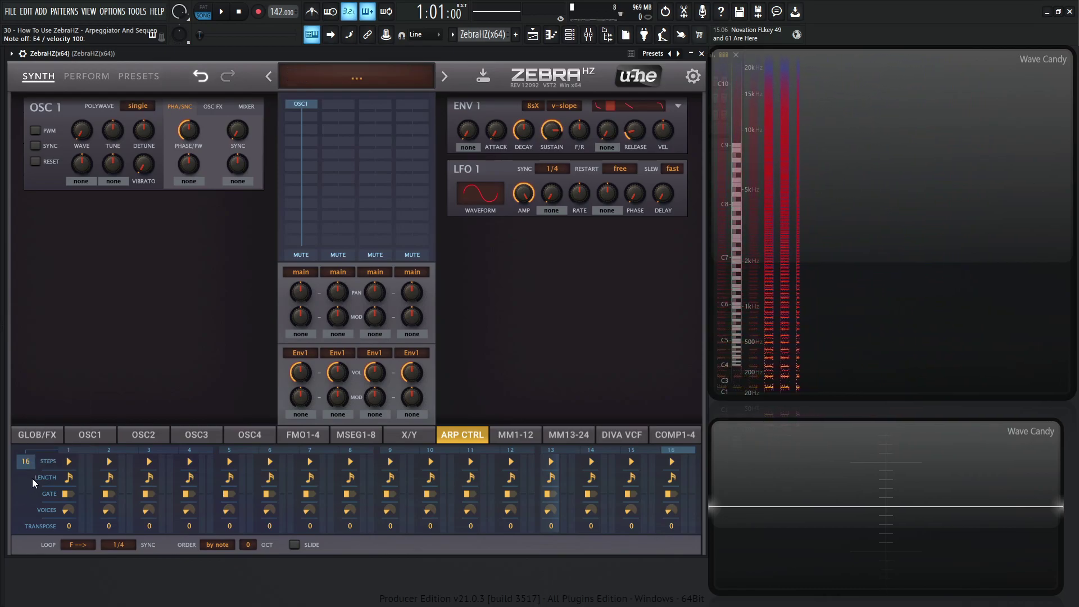
{"action": "scroll", "coordinate": [29, 460], "scroll_direction": "up", "scroll_amount": 1}
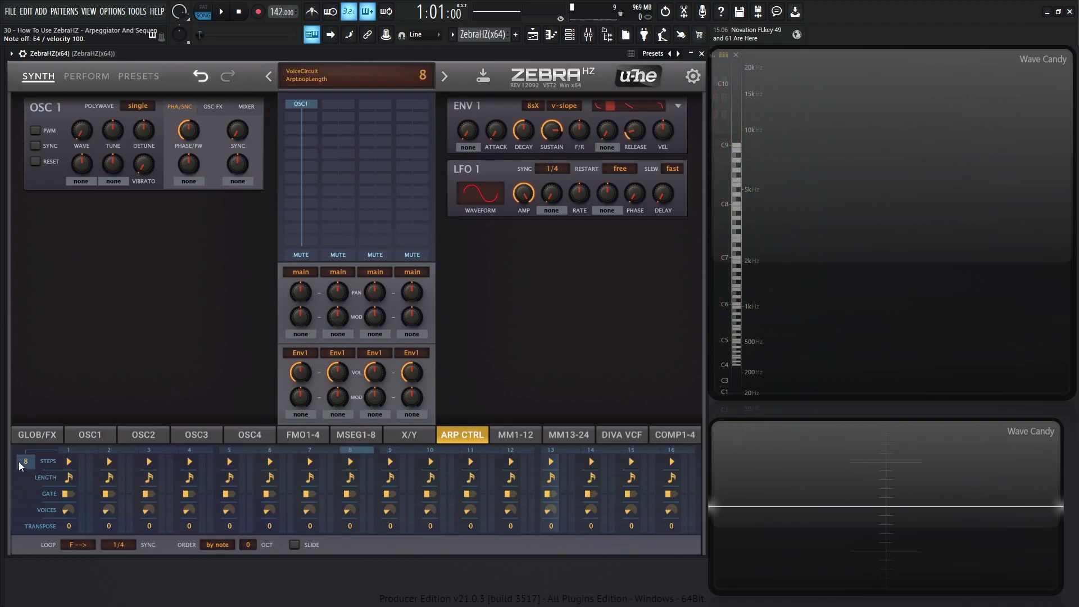
{"action": "scroll", "coordinate": [19, 461], "scroll_direction": "down", "scroll_amount": 1}
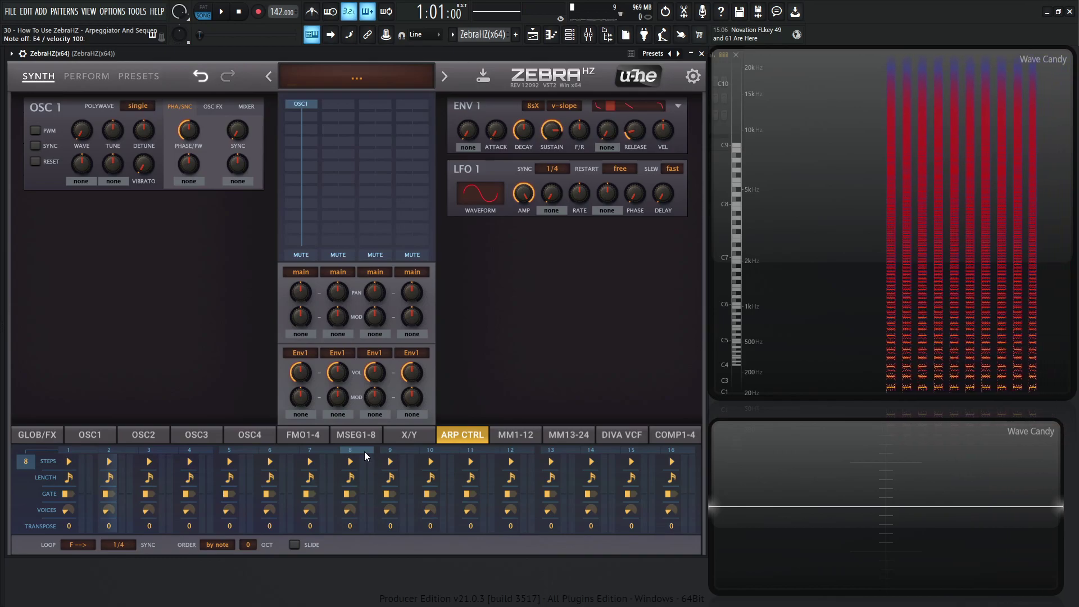
Set the step control of arpeggiator steps 4 and 5 to same so they repeat the previous note.
{"action": "left_click", "coordinate": [67, 463]}
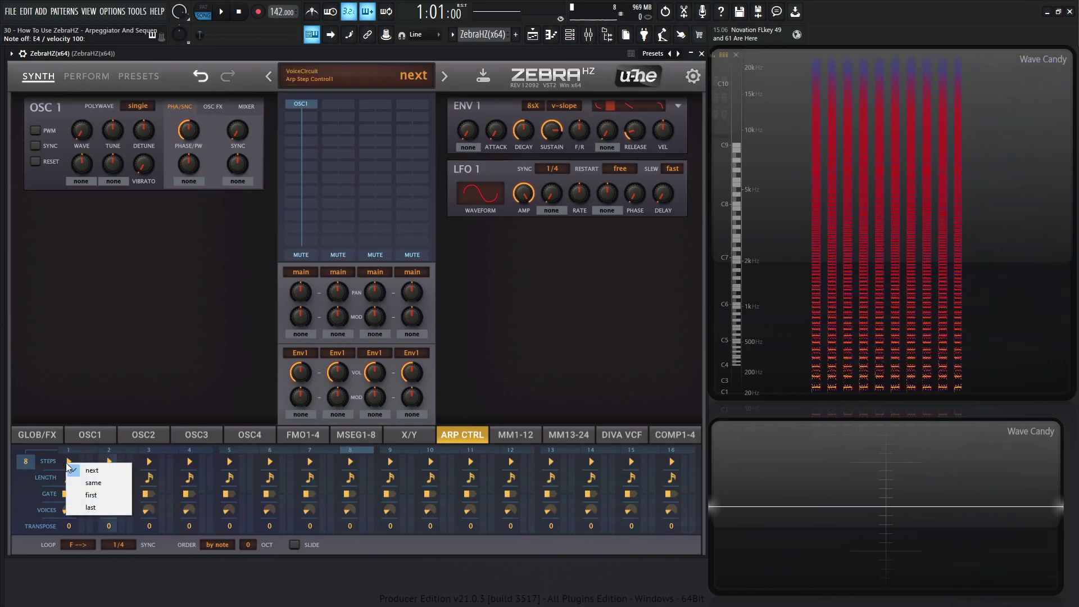
{"action": "left_click", "coordinate": [25, 491]}
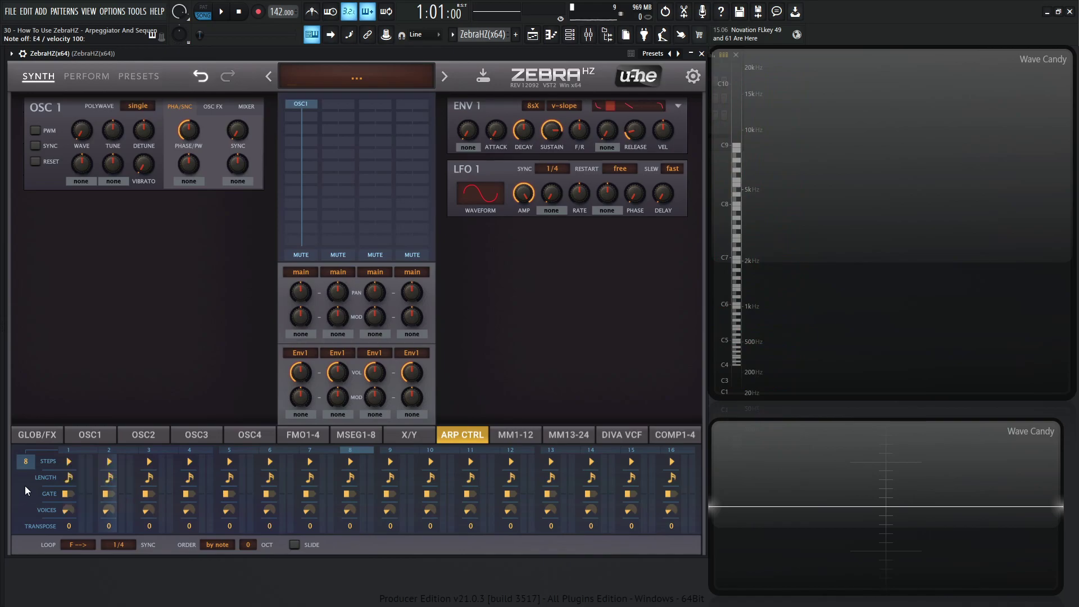
{"action": "left_click", "coordinate": [192, 464]}
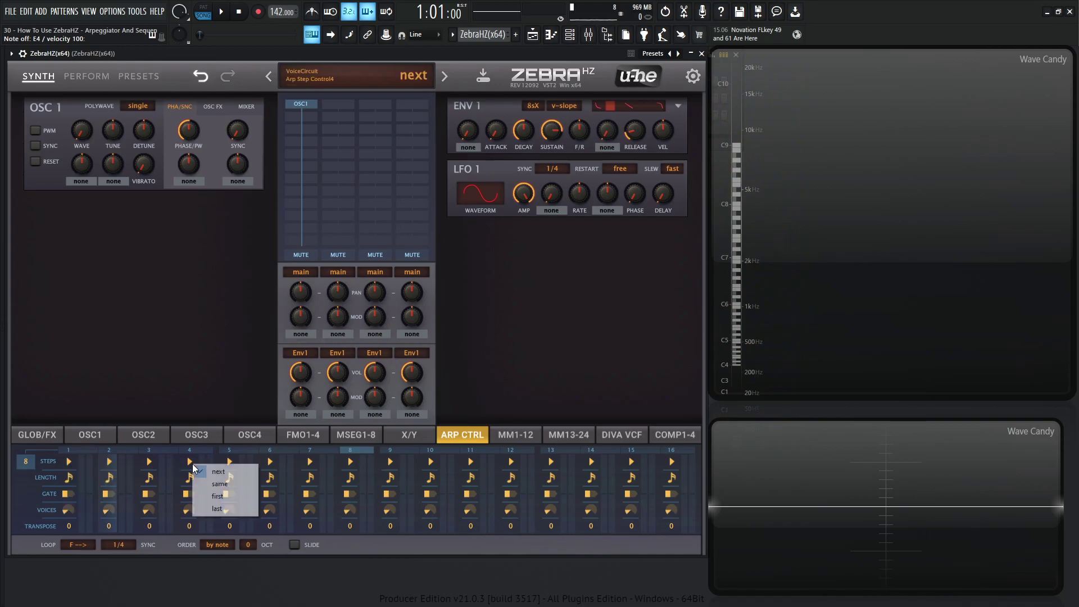
{"action": "left_click", "coordinate": [227, 484]}
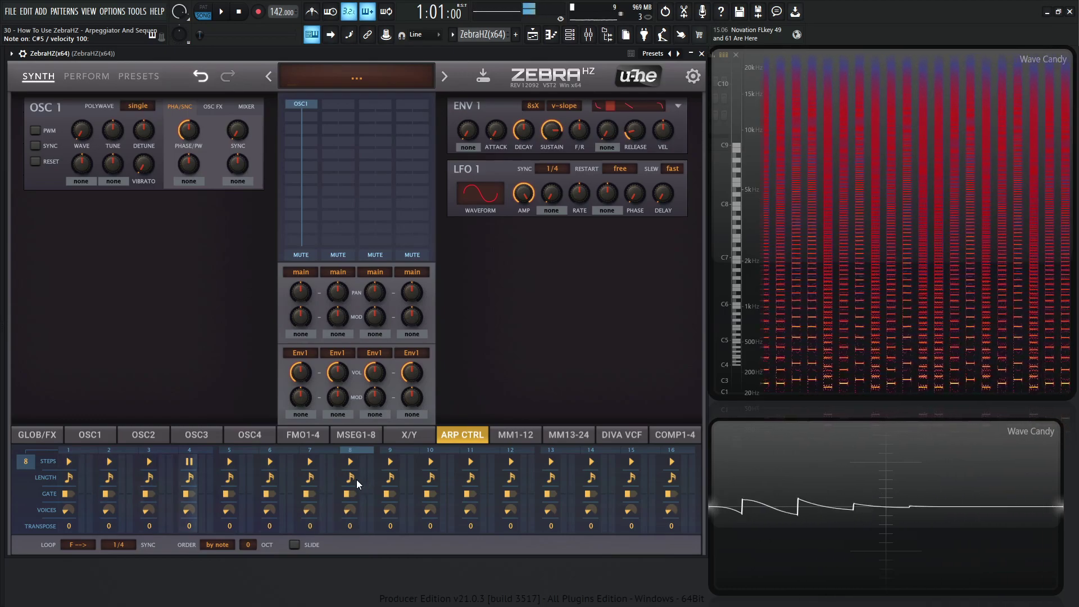
{"action": "left_click", "coordinate": [230, 462]}
{"action": "left_click", "coordinate": [268, 487]}
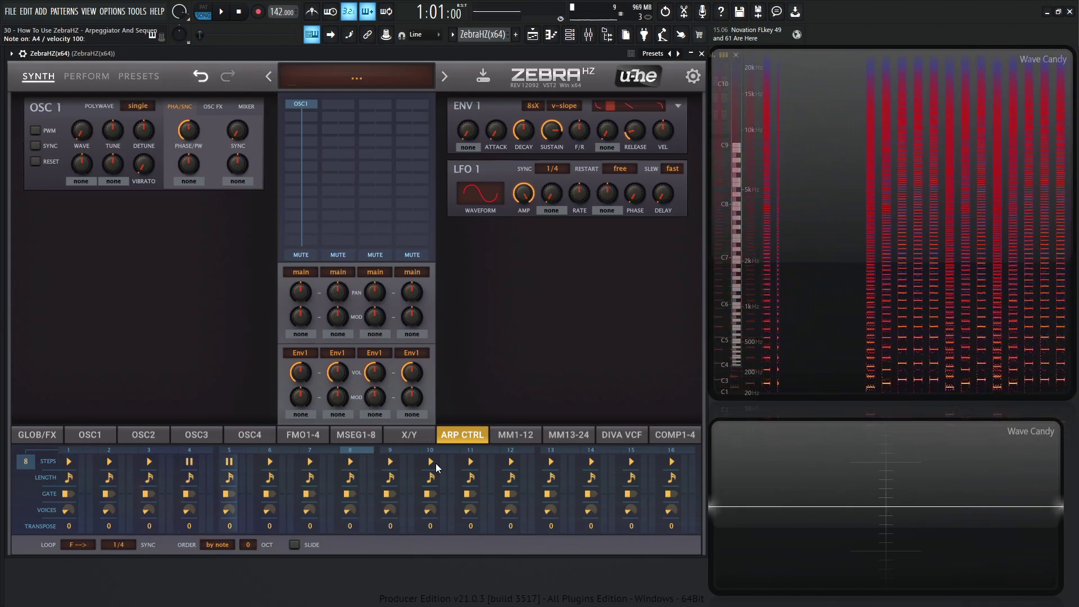
Return the step control of arpeggiator steps 5 and 4 to next.
{"action": "left_click", "coordinate": [229, 462]}
{"action": "left_click", "coordinate": [263, 483]}
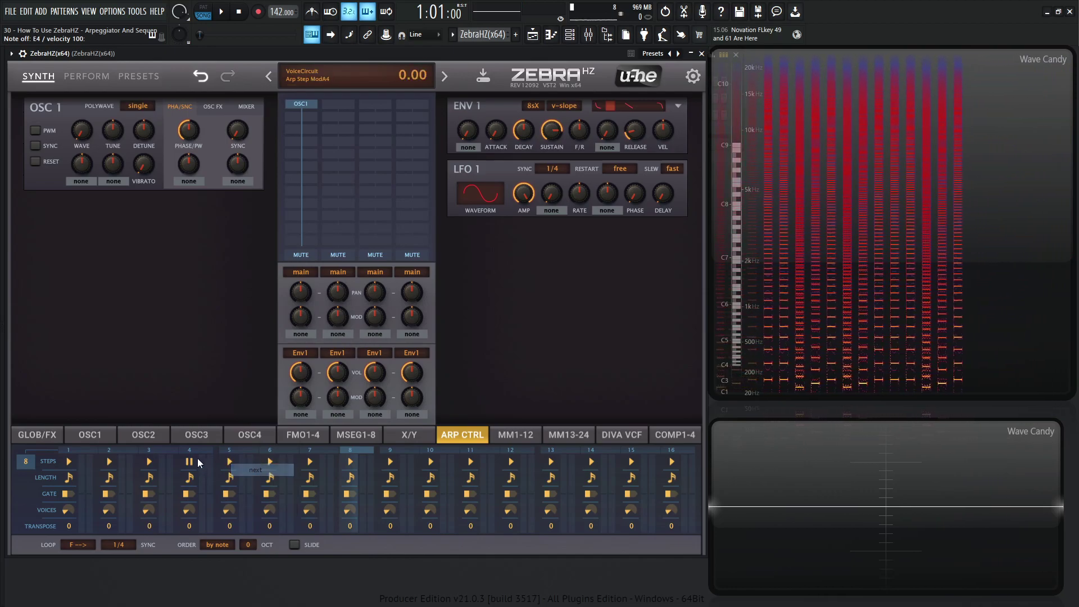
{"action": "left_click", "coordinate": [189, 462]}
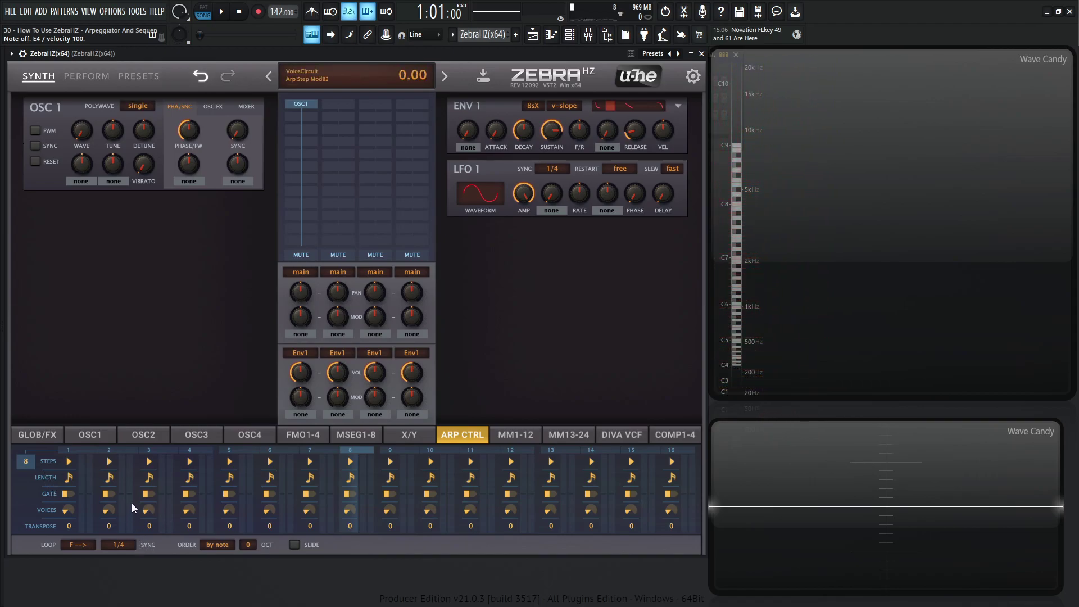
Try a length of 4 on arpeggiator step 3, and restore its original note length.
{"action": "left_click", "coordinate": [154, 476]}
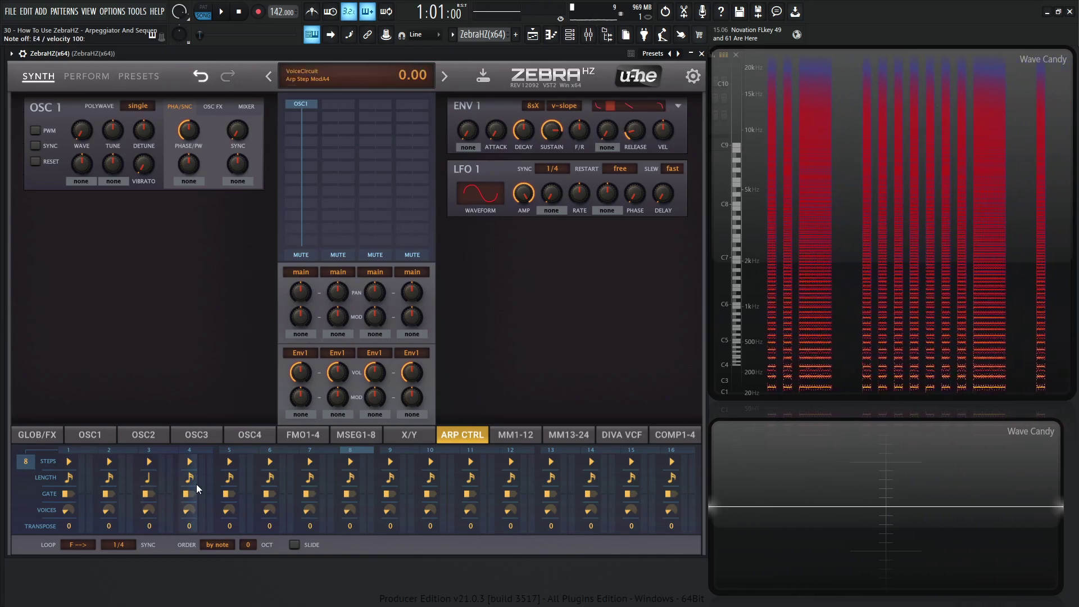
{"action": "left_click", "coordinate": [148, 478]}
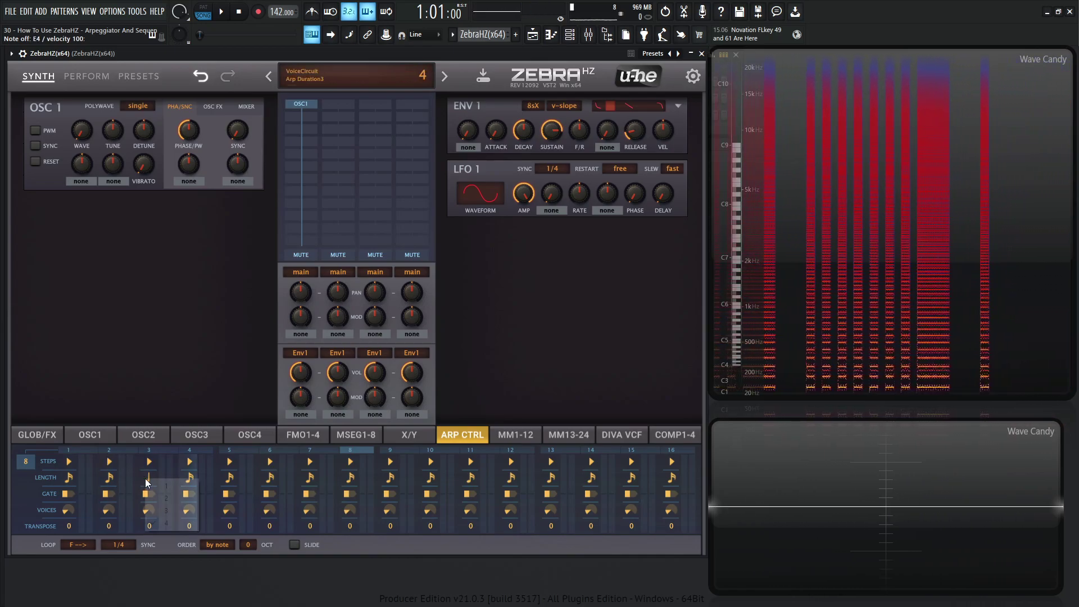
{"action": "left_click", "coordinate": [188, 484]}
Set the gate of arpeggiator step 3 to 4 and lengthen the gate of step 6 to match.
{"action": "left_click", "coordinate": [64, 492]}
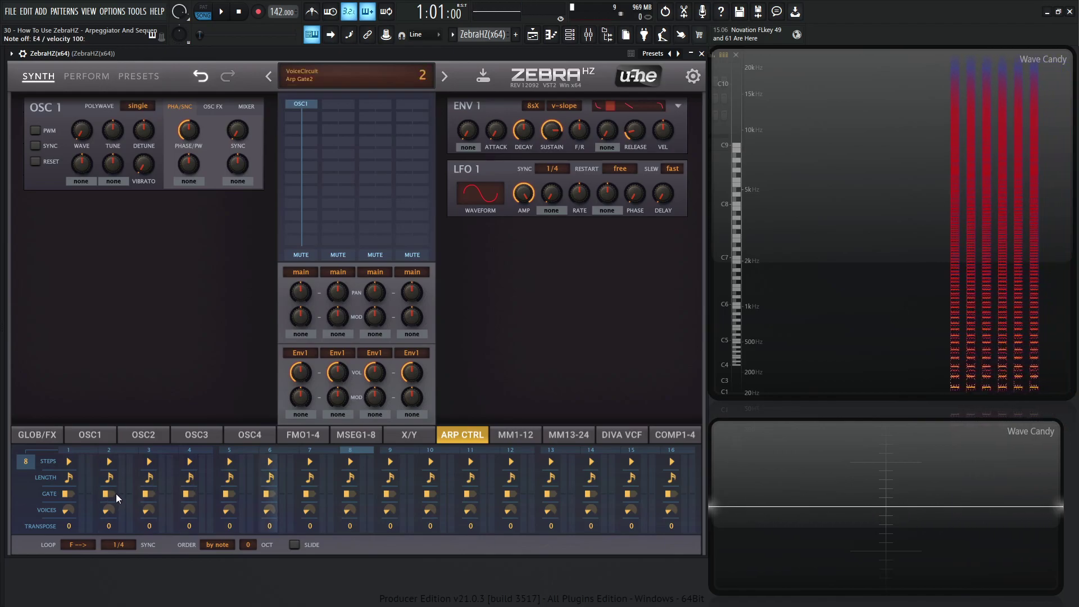
{"action": "left_click", "coordinate": [149, 499]}
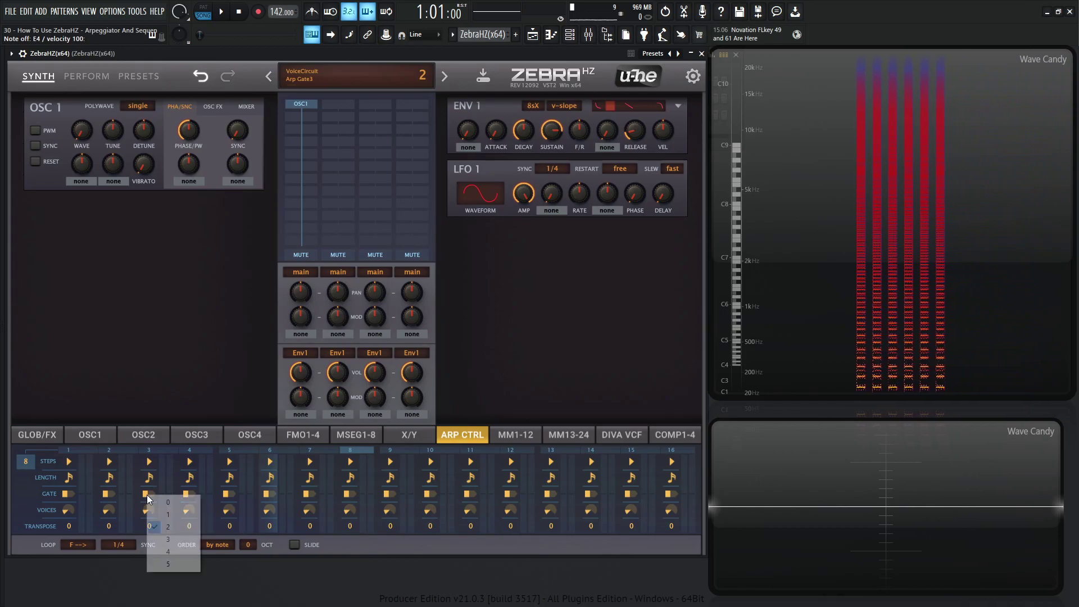
{"action": "left_click", "coordinate": [173, 552]}
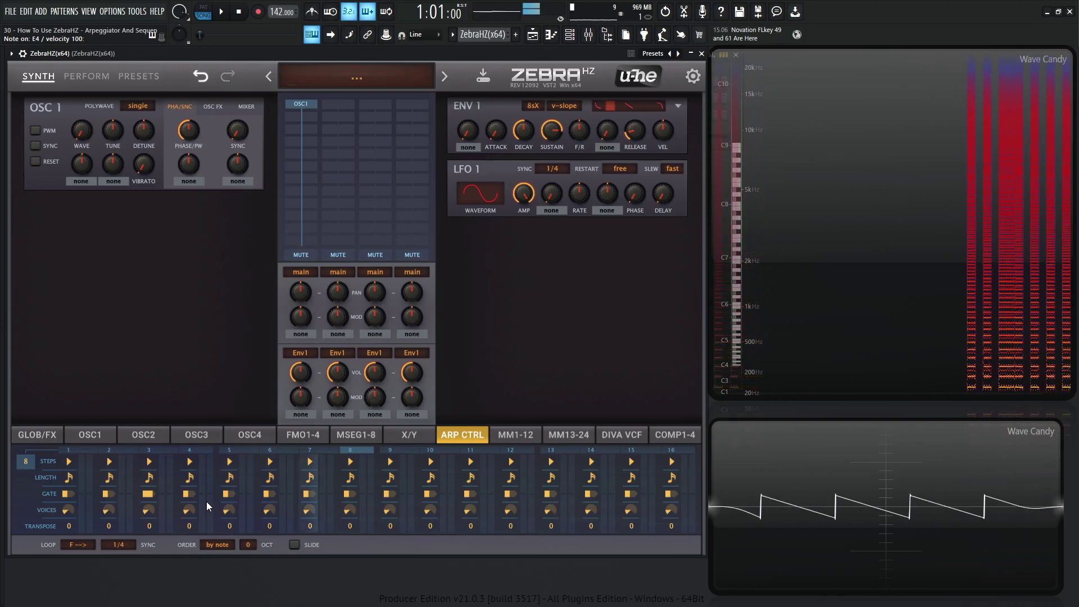
{"action": "left_click", "coordinate": [273, 495]}
Set the arpeggiator sync to 1/8 and play the project to audition the pattern.
{"action": "scroll", "coordinate": [124, 542], "scroll_direction": "down", "scroll_amount": 1}
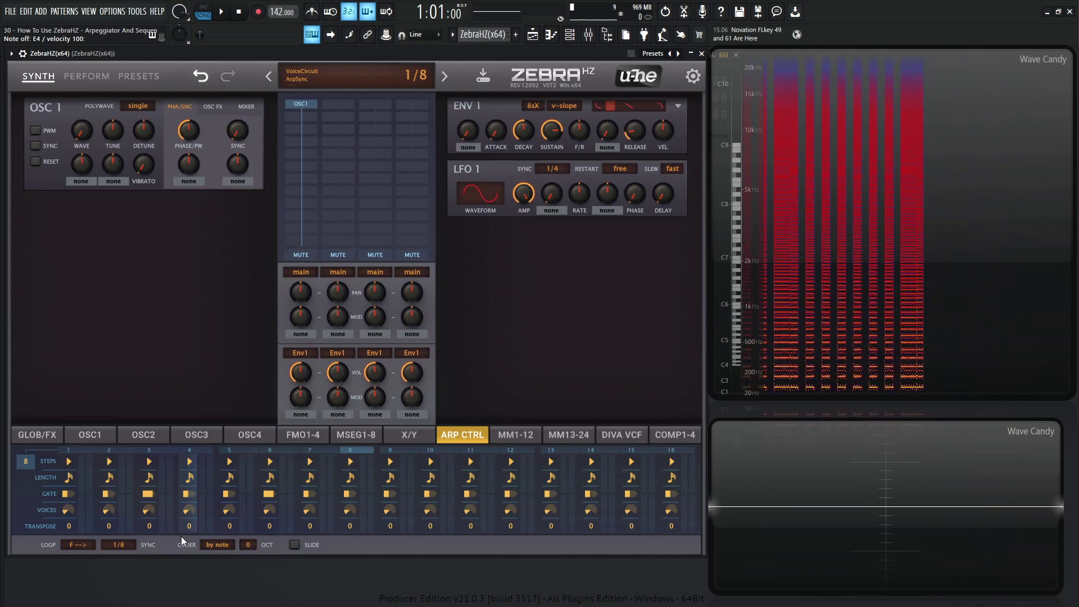
{"action": "key", "text": "space"}
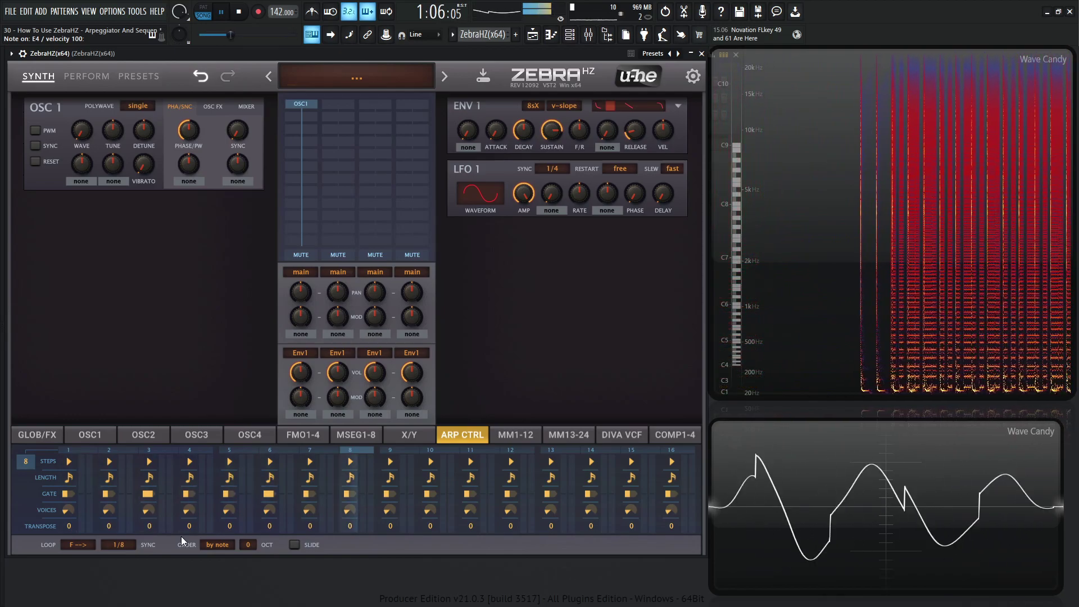
Set the gate of arpeggiator step 3 to 0 and the arpeggiator sync to 1/4.
{"action": "left_click", "coordinate": [151, 495]}
{"action": "left_click", "coordinate": [177, 500]}
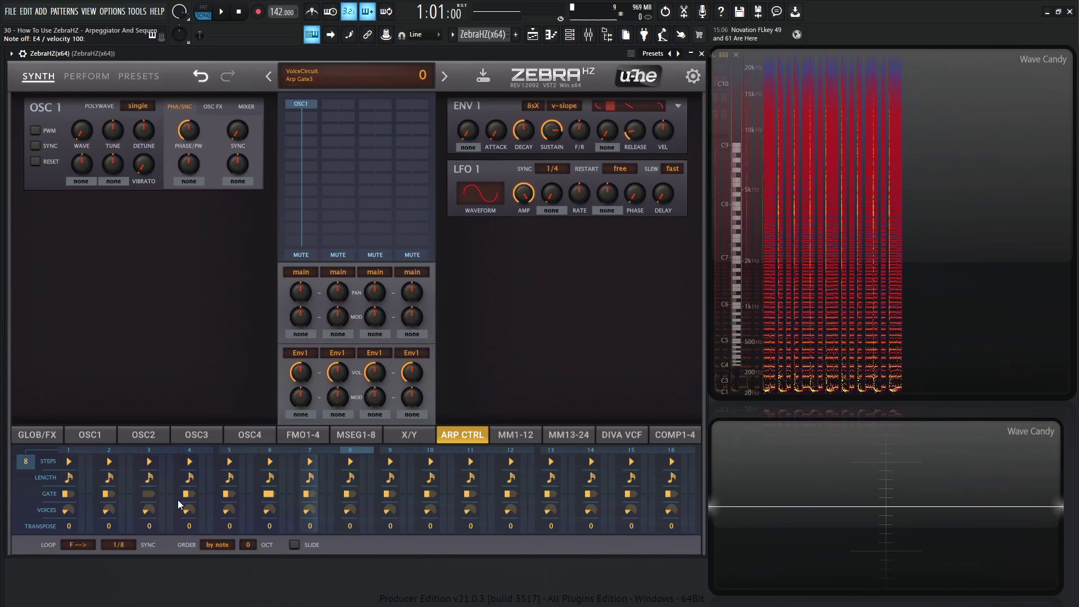
{"action": "left_click", "coordinate": [121, 543]}
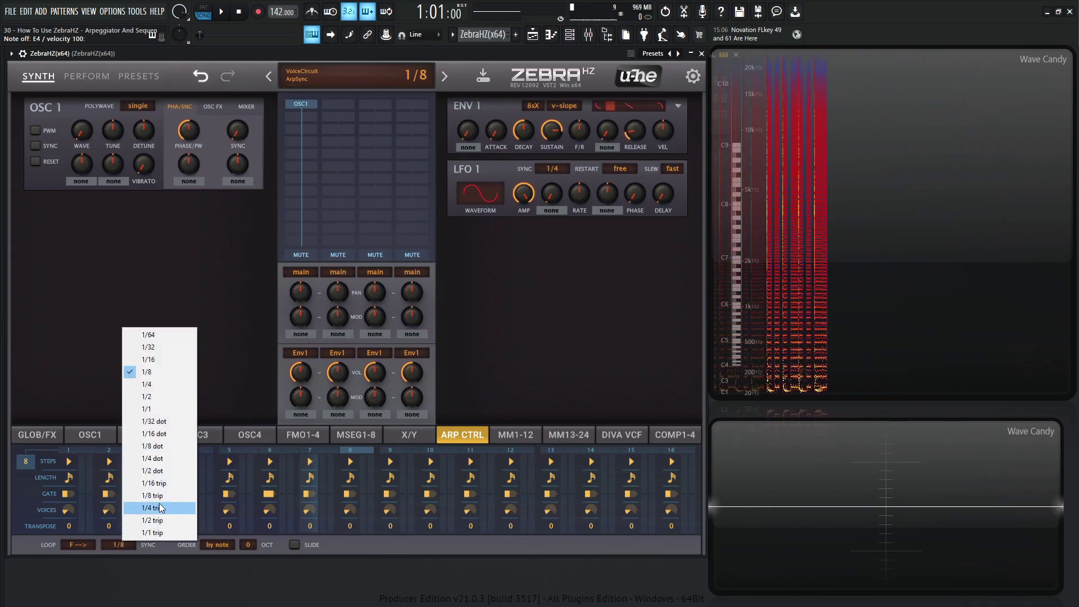
{"action": "left_click", "coordinate": [160, 385]}
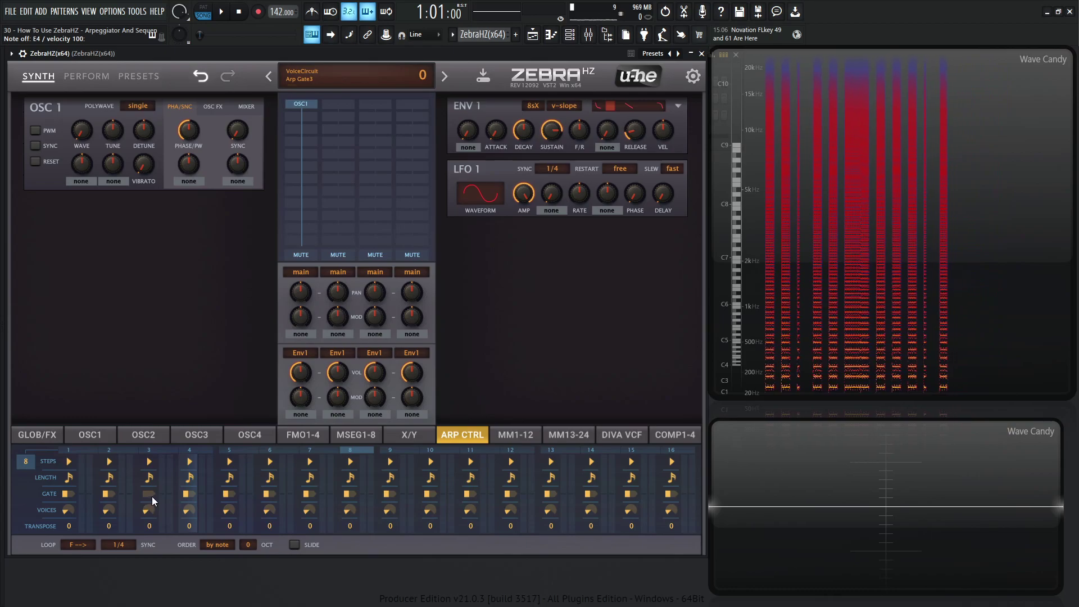
Set the gate of arpeggiator step 3 to 2 and the gate of step 4 to 5.
{"action": "left_click", "coordinate": [189, 526]}
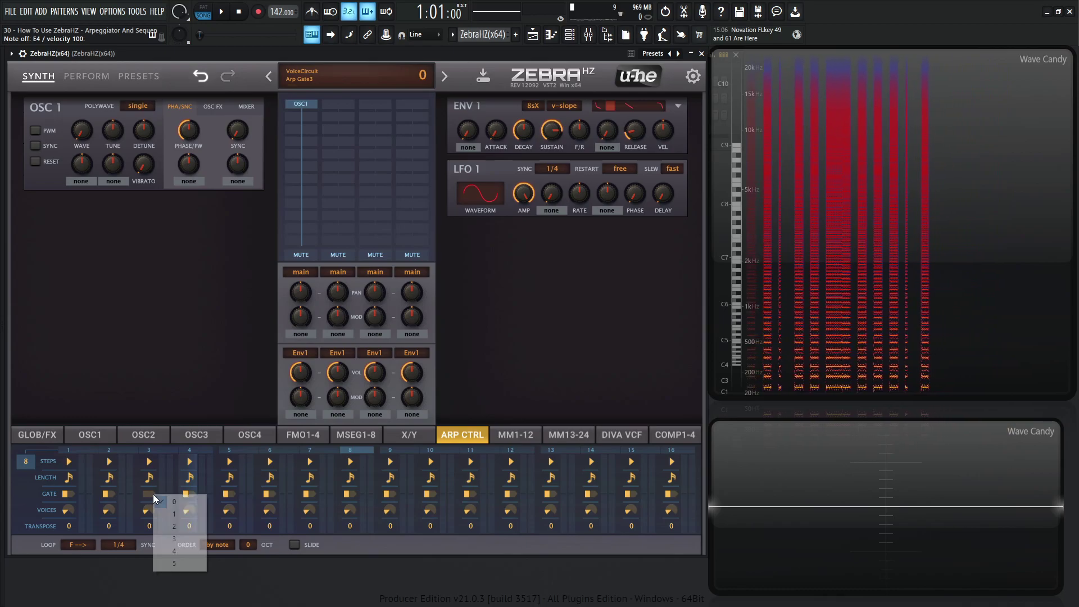
{"action": "left_click", "coordinate": [193, 493]}
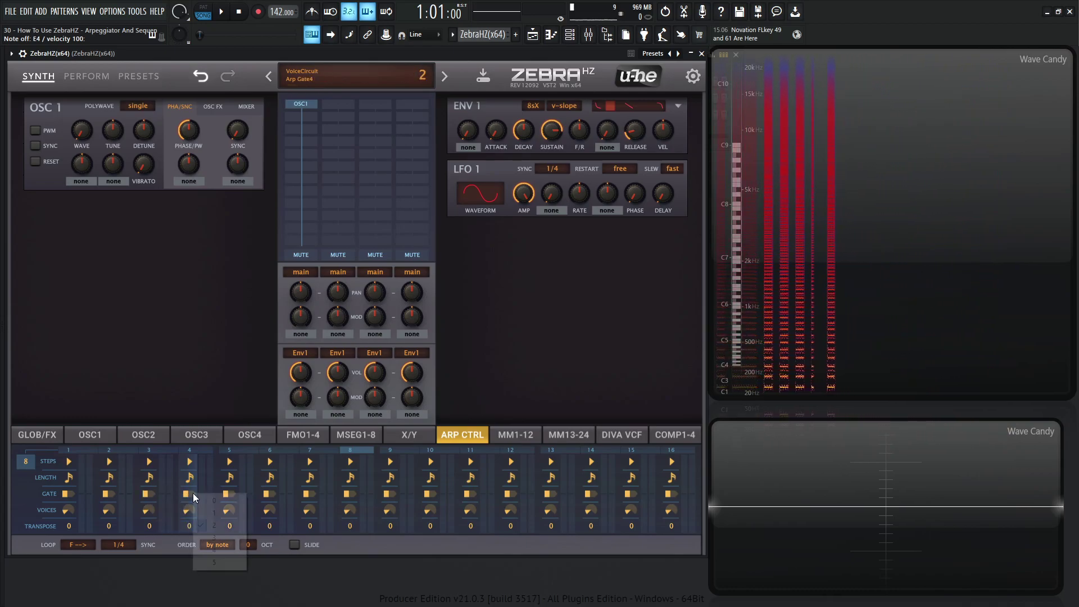
{"action": "left_click", "coordinate": [220, 562]}
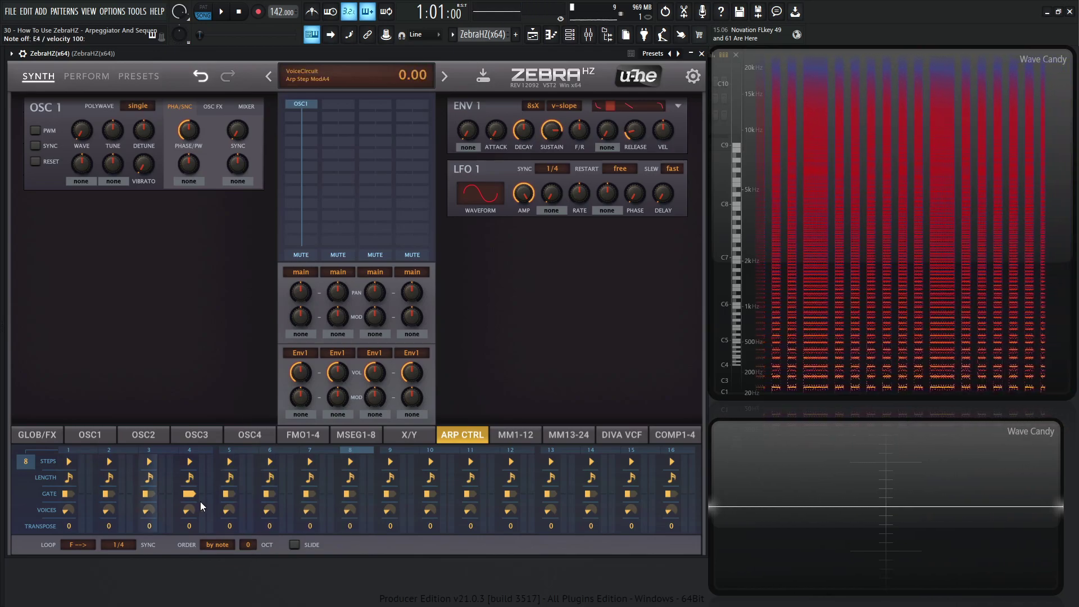
Enable slide for the arpeggiator, raise the global glide to 22.50, and return to the arpeggiator controls.
{"action": "mouse_move", "coordinate": [195, 503]}
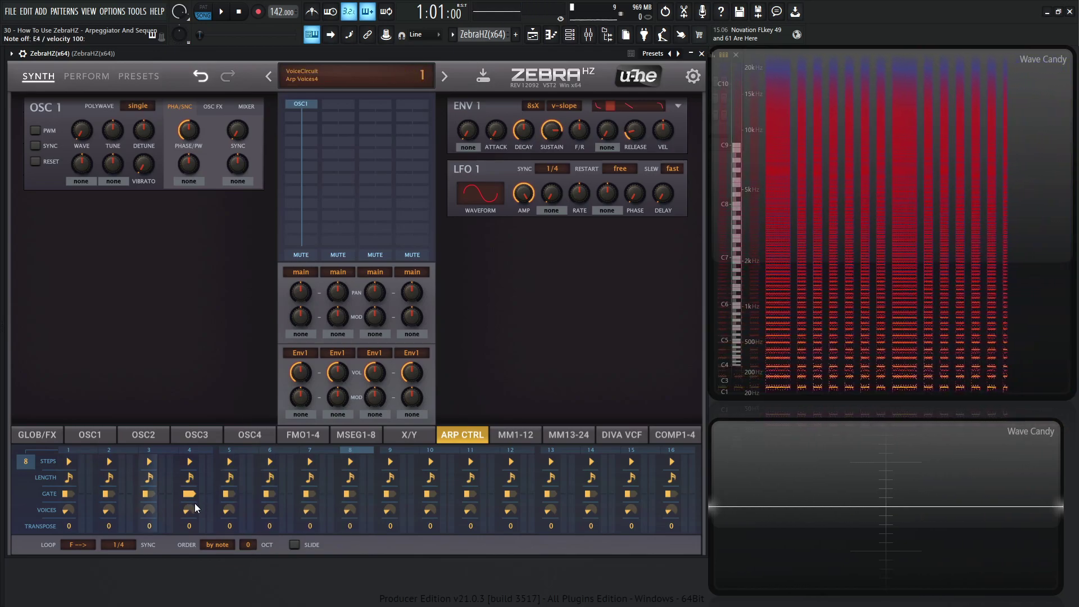
{"action": "left_click", "coordinate": [298, 544]}
{"action": "left_click", "coordinate": [48, 435]}
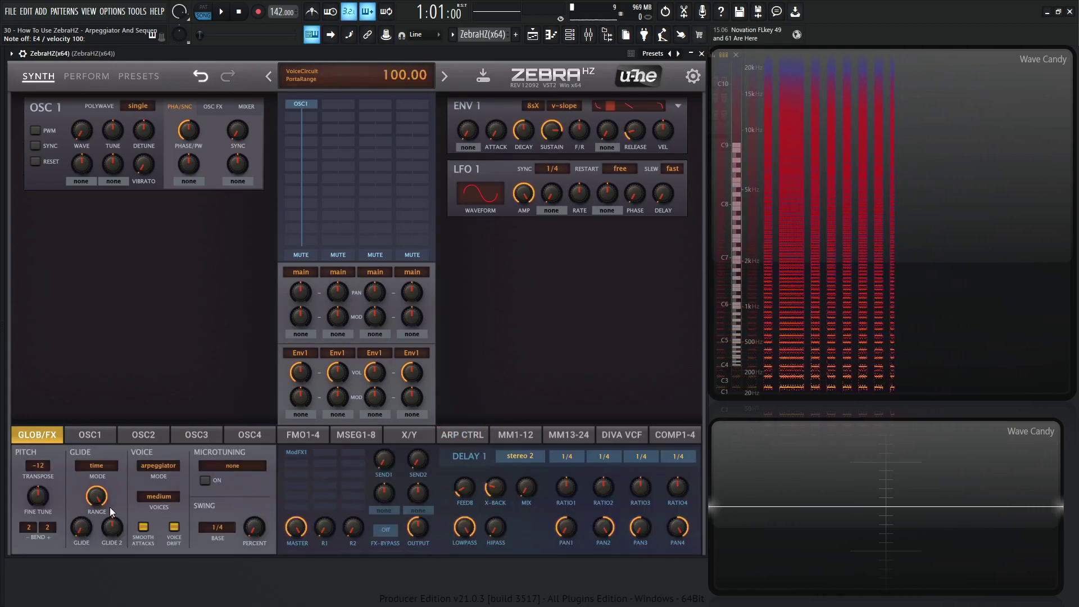
{"action": "left_click_drag", "start_coordinate": [80, 506], "coordinate": [80, 498]}
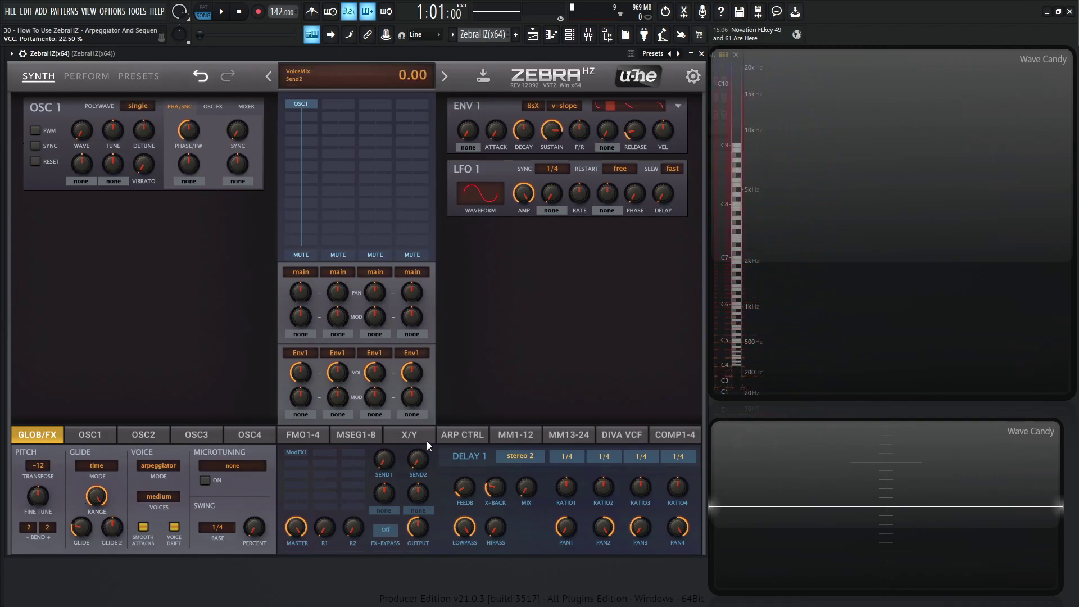
{"action": "left_click", "coordinate": [466, 437]}
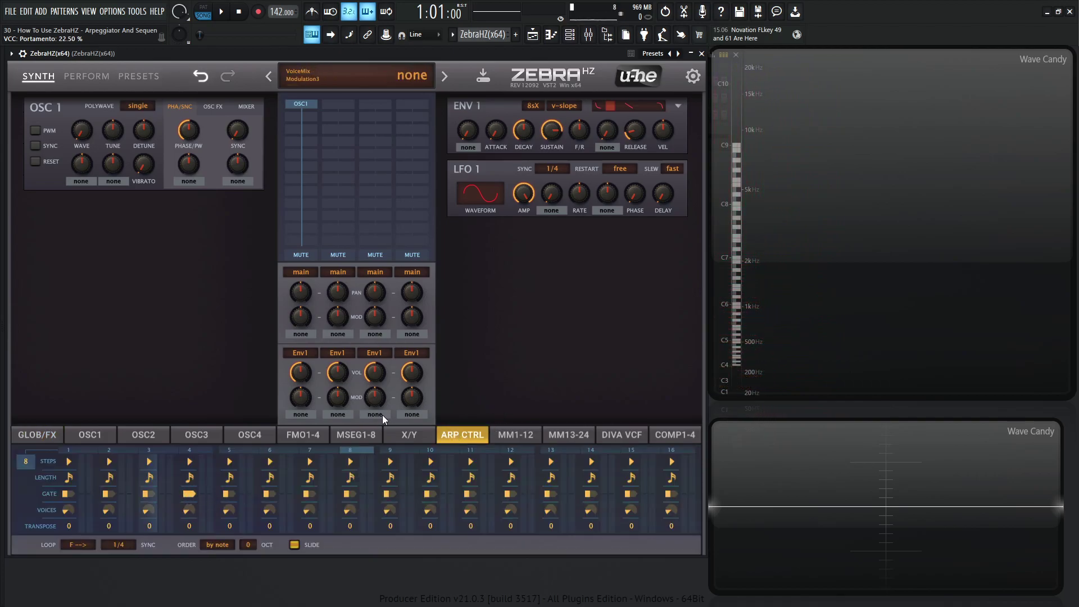
Play held notes and start project playback to audition the arpeggio with slide.
{"action": "key", "text": "s"}
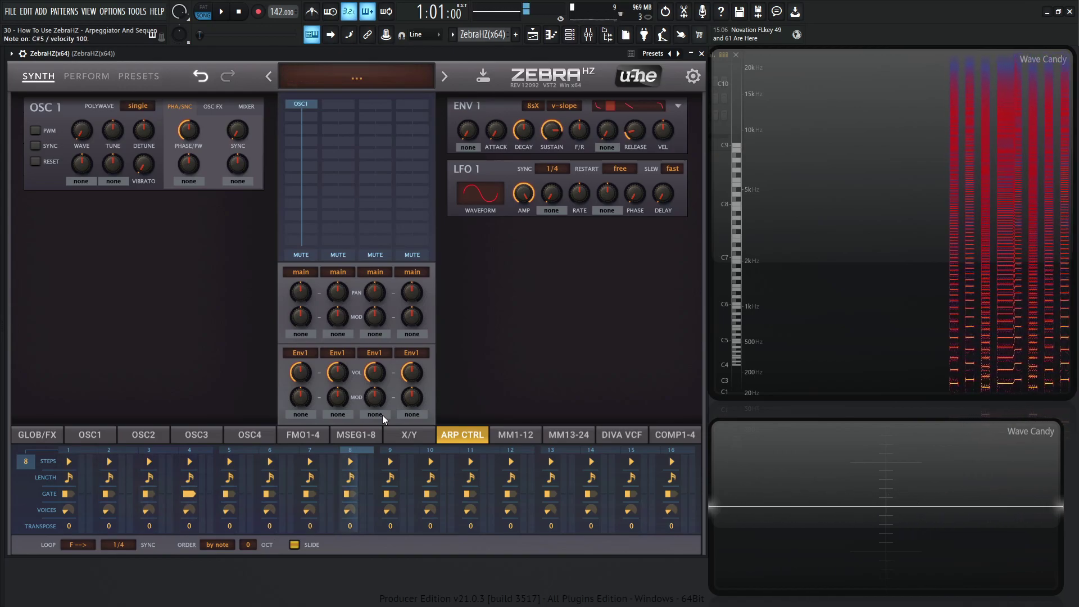
{"action": "key", "text": "s"}
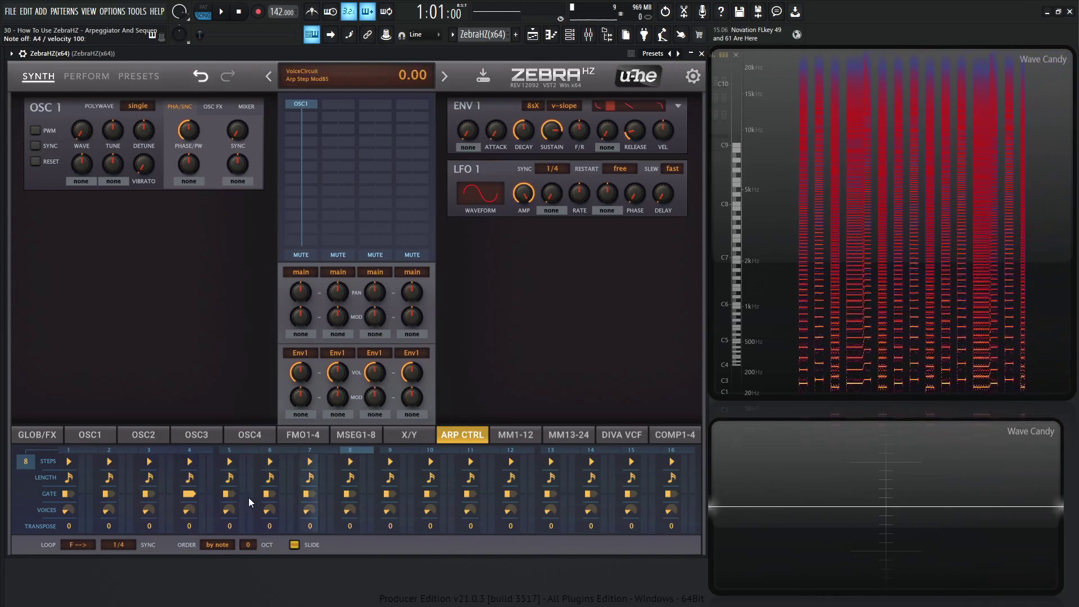
{"action": "key", "text": "space"}
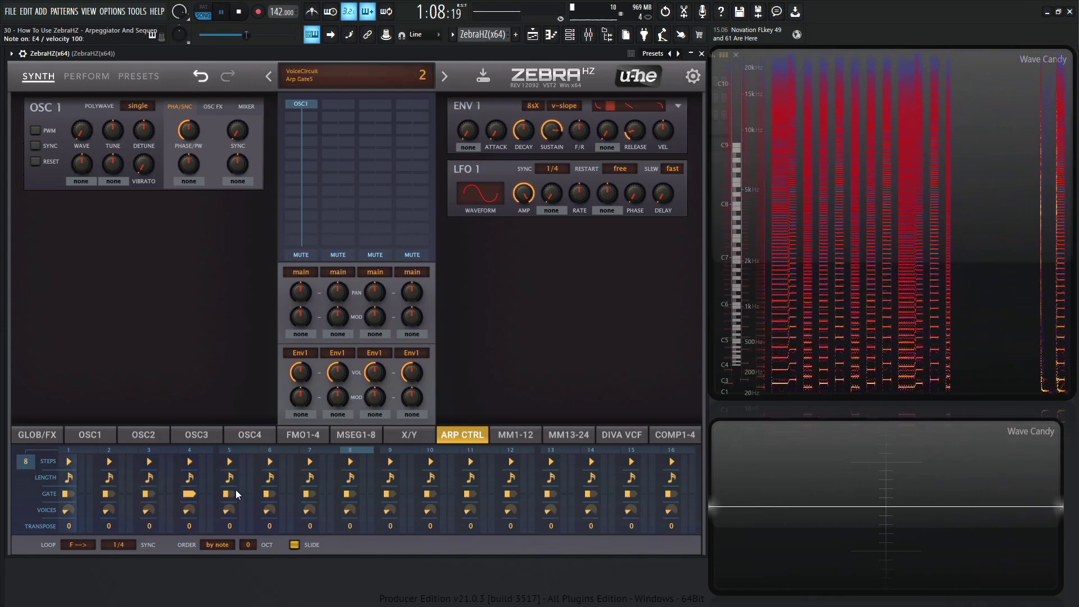
Stop playback, set the arpeggiator sync to 1/8, and audition the sliding arpeggio with the project playing.
{"action": "key", "text": "space"}
{"action": "left_click", "coordinate": [118, 545]}
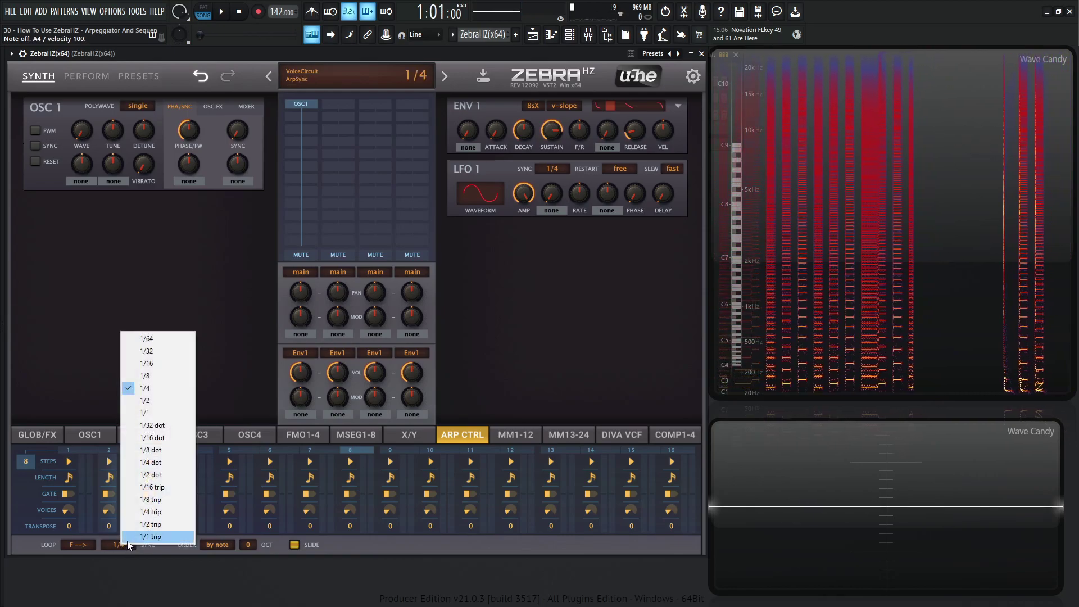
{"action": "left_click", "coordinate": [163, 378]}
{"action": "key", "text": "space"}
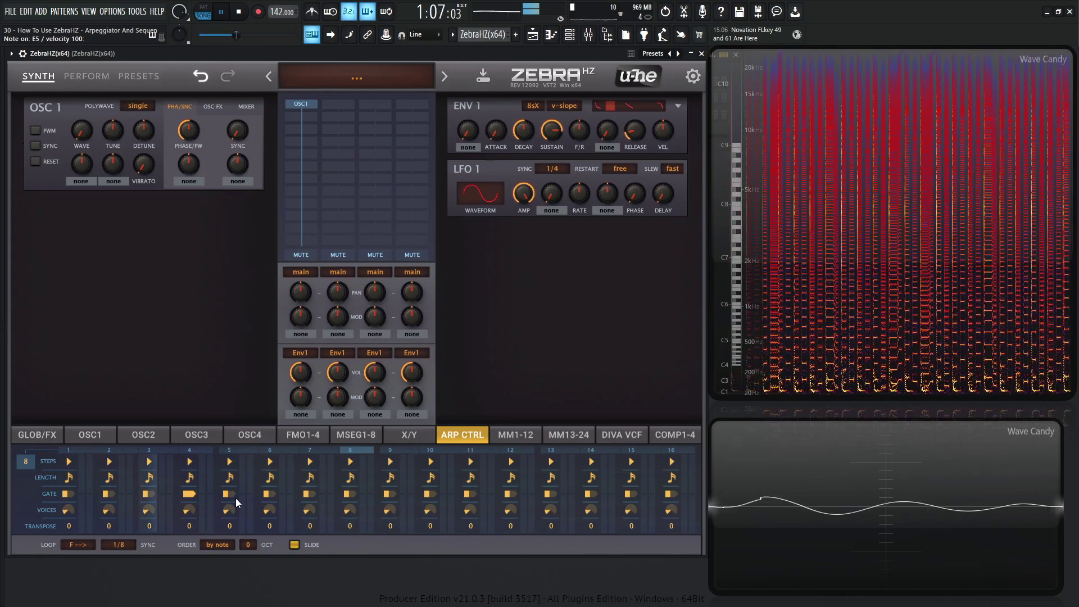
{"action": "key", "text": "space"}
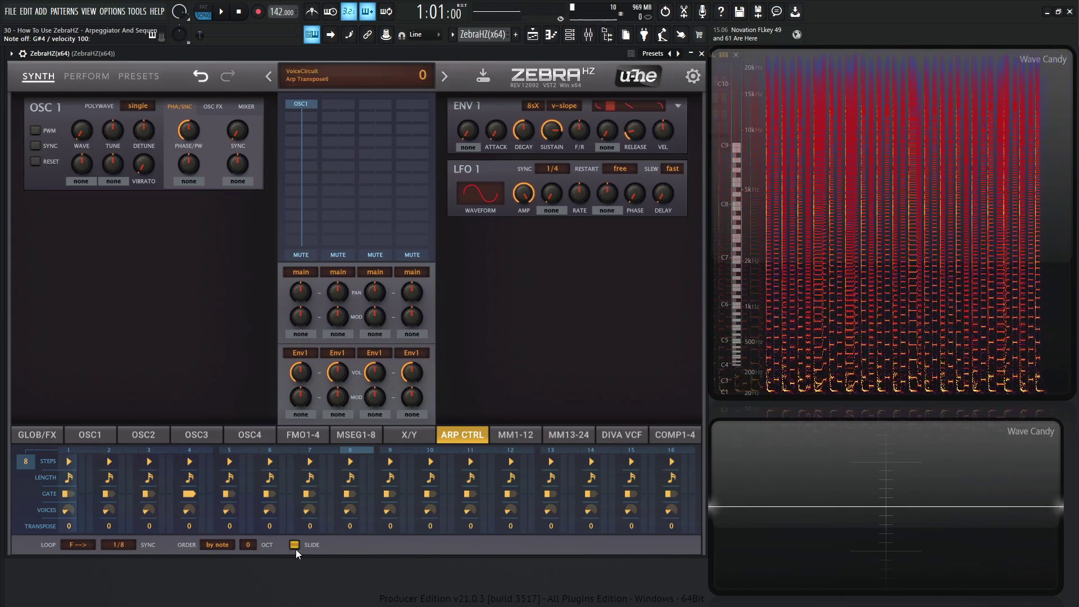
Reset the global glide to 0.00 with slide off, and set the gate of arpeggiator step 4 to 2.
{"action": "left_click", "coordinate": [52, 433]}
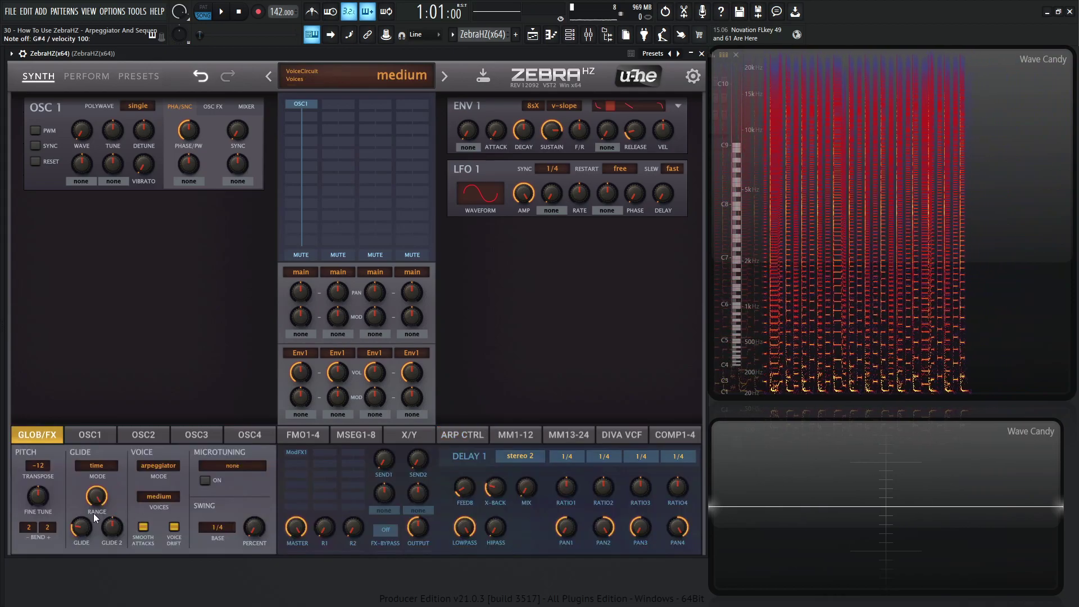
{"action": "left_click", "coordinate": [450, 436]}
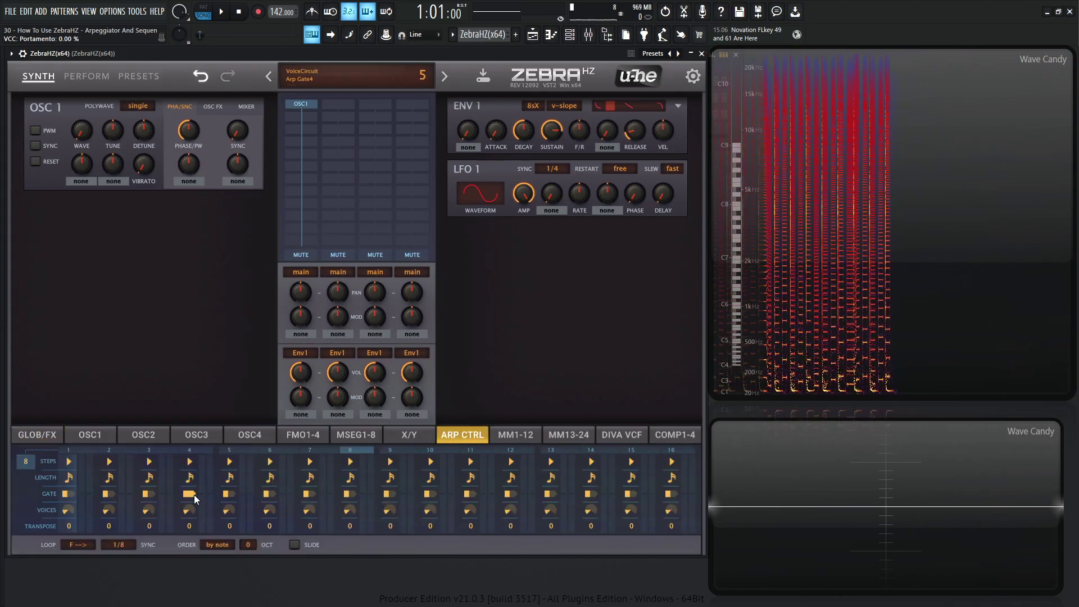
{"action": "left_click", "coordinate": [191, 494]}
{"action": "left_click", "coordinate": [217, 526]}
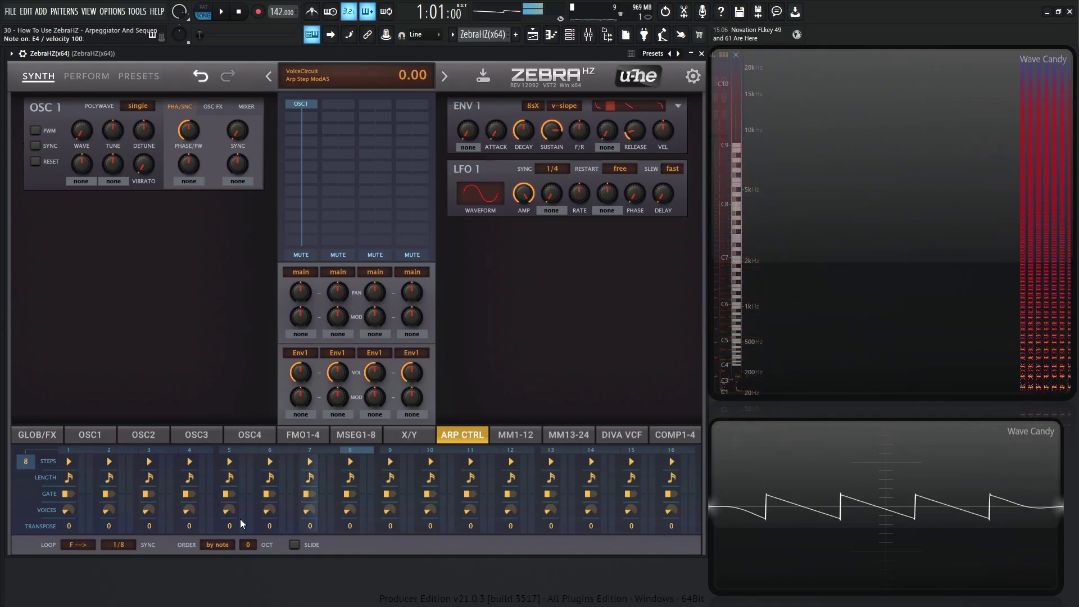
Set the arpeggiator sync to 1/4 and the voice count of step 2 to 1.
{"action": "left_click", "coordinate": [119, 545]}
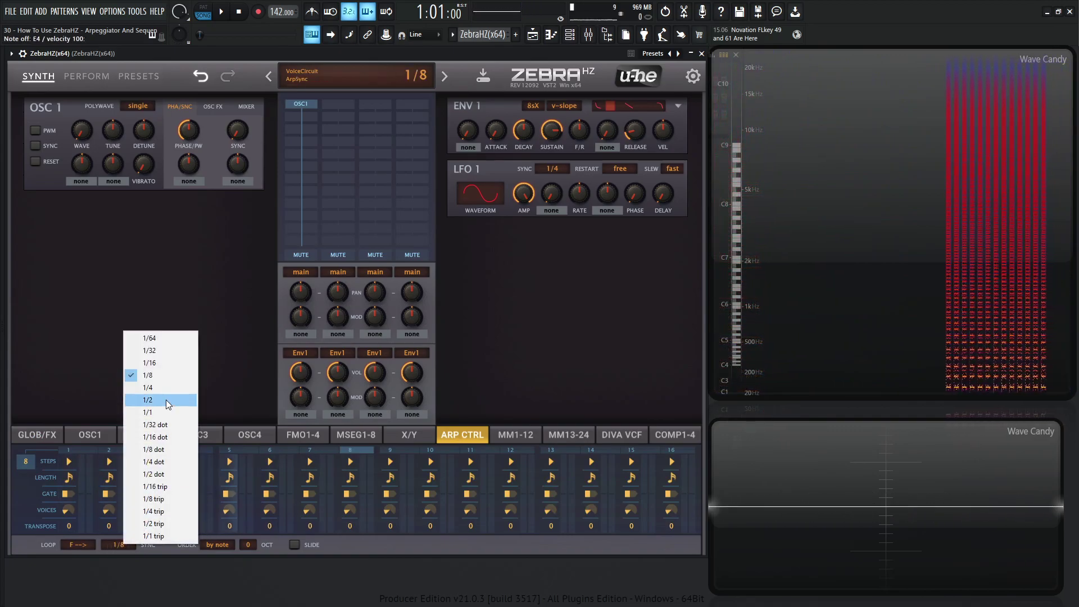
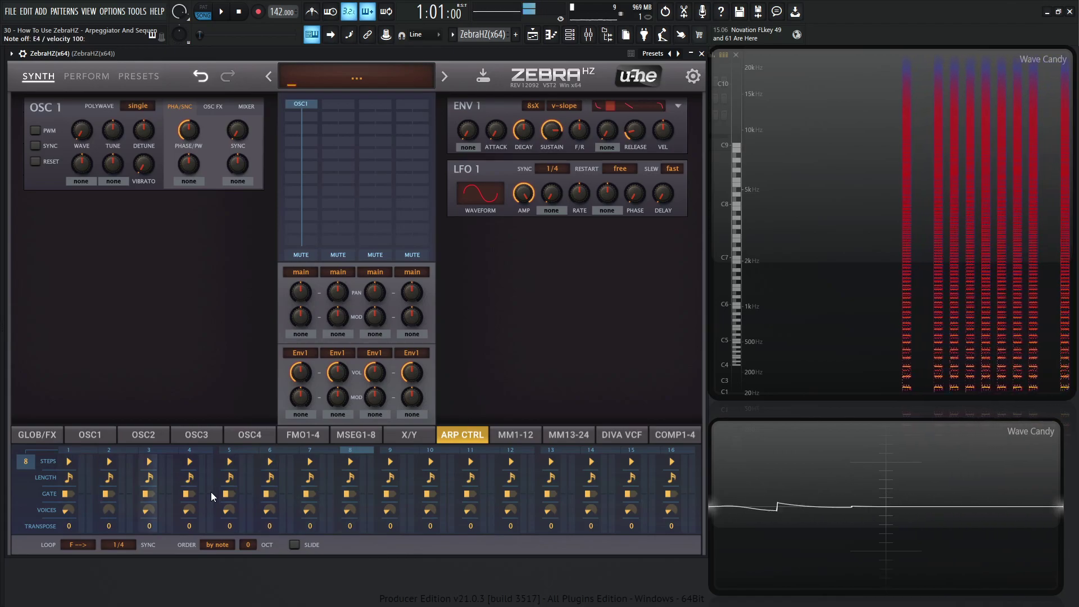
{"action": "left_click", "coordinate": [109, 511]}
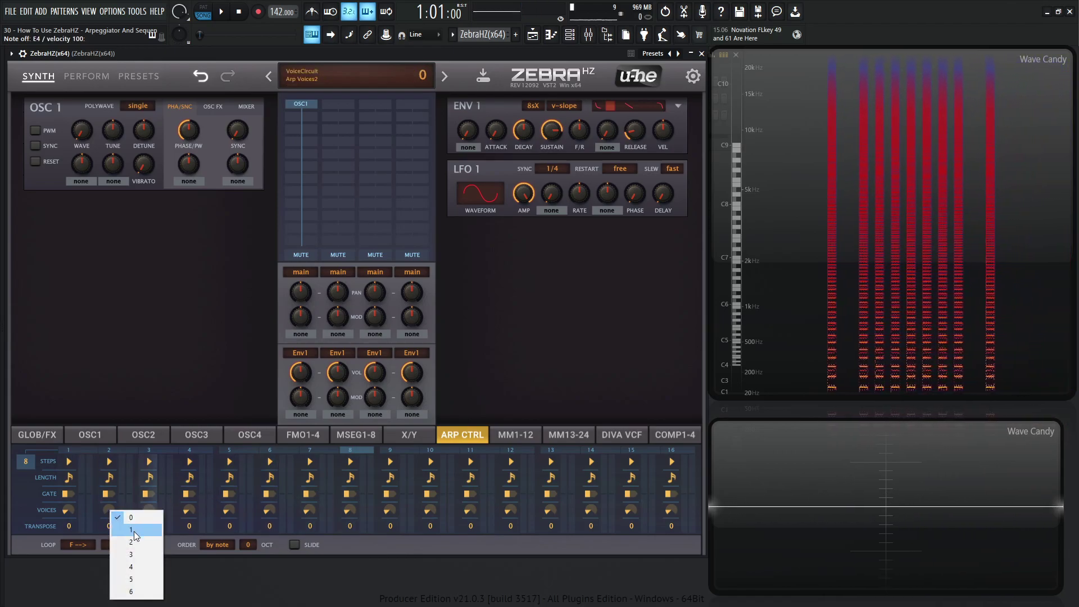
{"action": "left_click", "coordinate": [125, 519]}
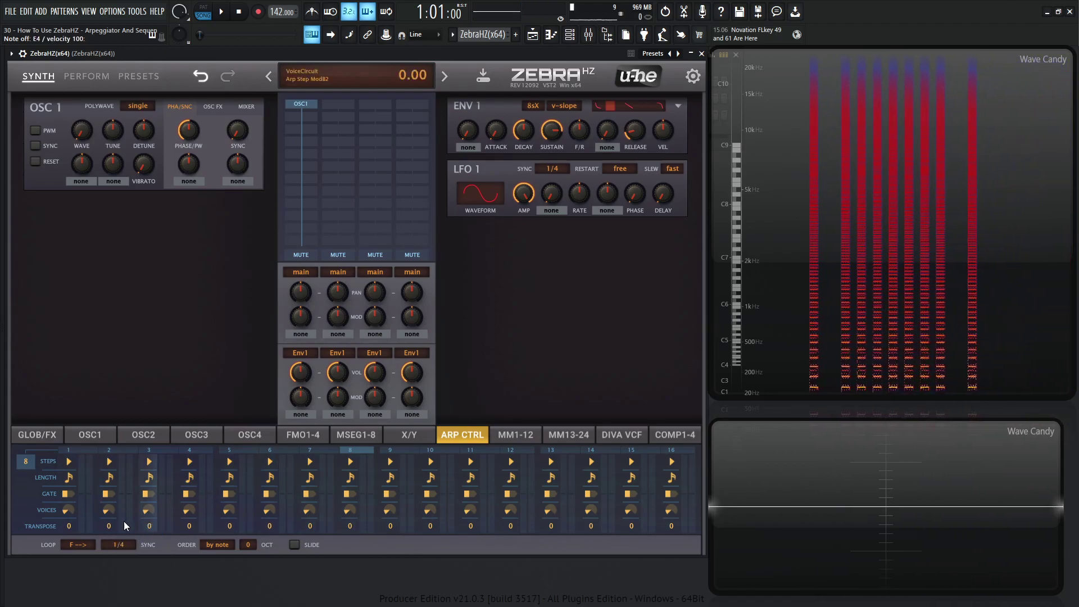
Try the voice count of arpeggiator step 5 at 3, 5 and 4, auditioning it with held notes.
{"action": "left_click", "coordinate": [231, 507]}
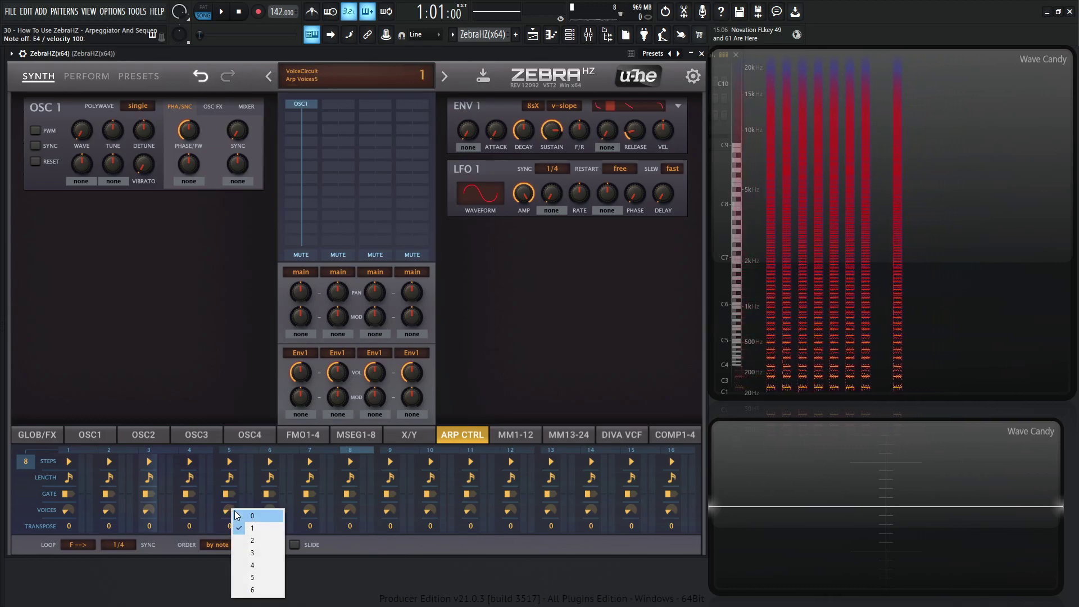
{"action": "left_click", "coordinate": [264, 555]}
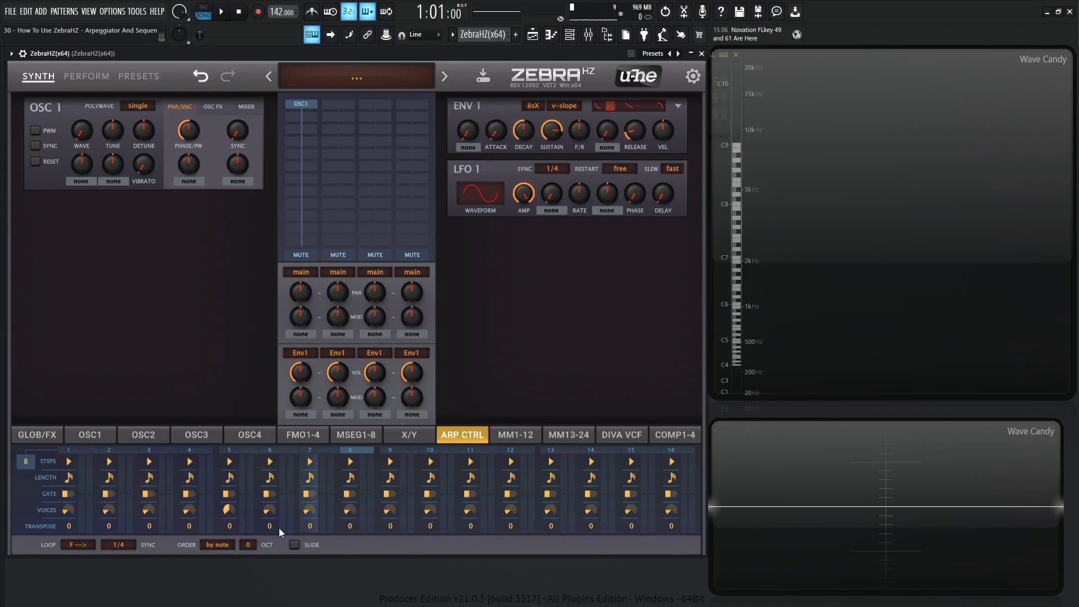
{"action": "right_click", "coordinate": [228, 508]}
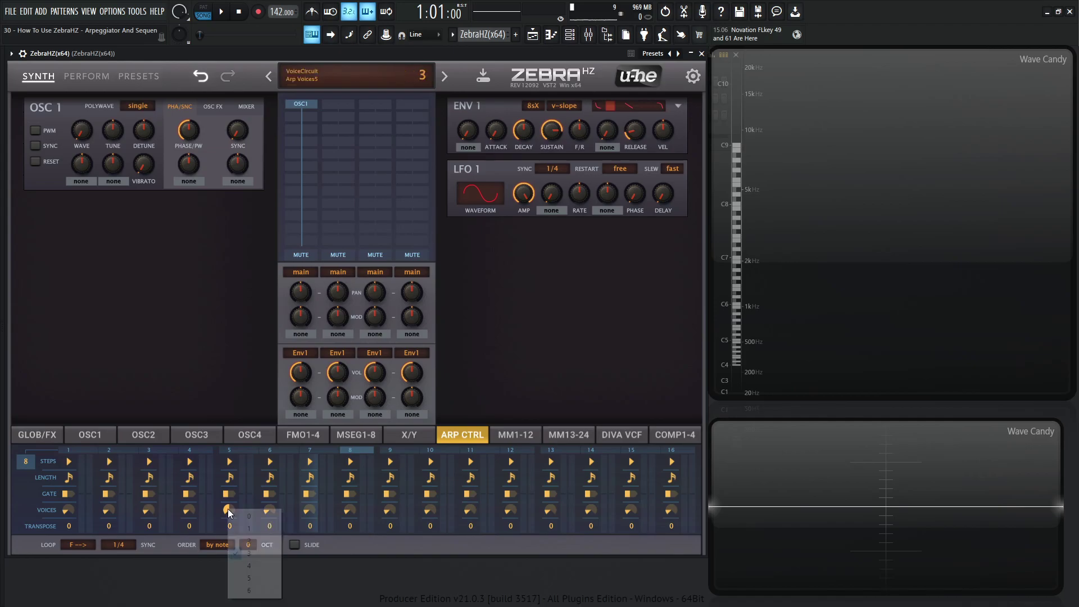
{"action": "left_click", "coordinate": [253, 578]}
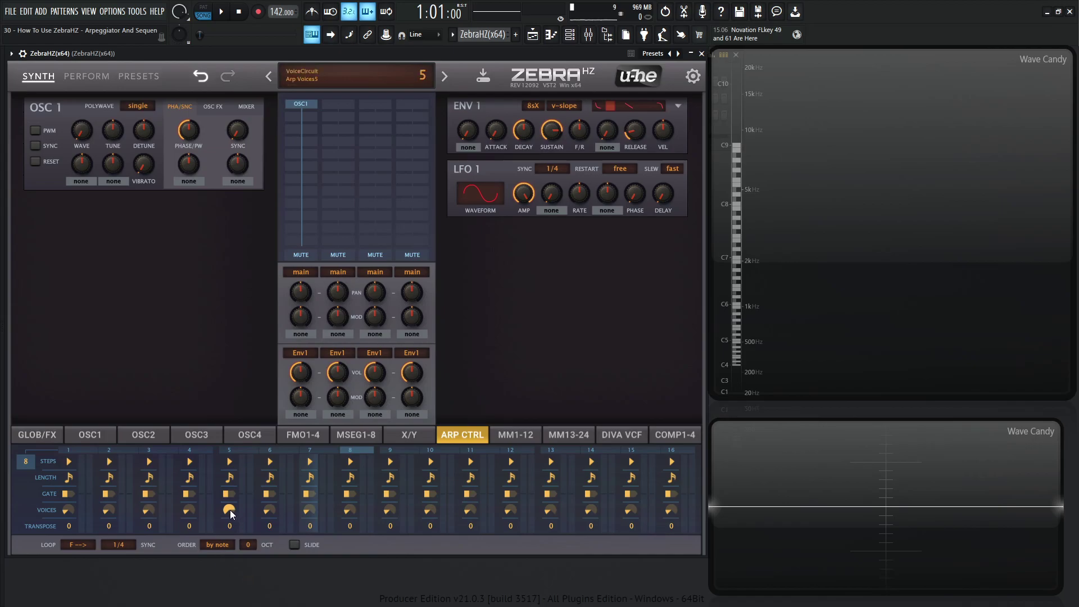
{"action": "right_click", "coordinate": [231, 510]}
{"action": "left_click", "coordinate": [253, 566]}
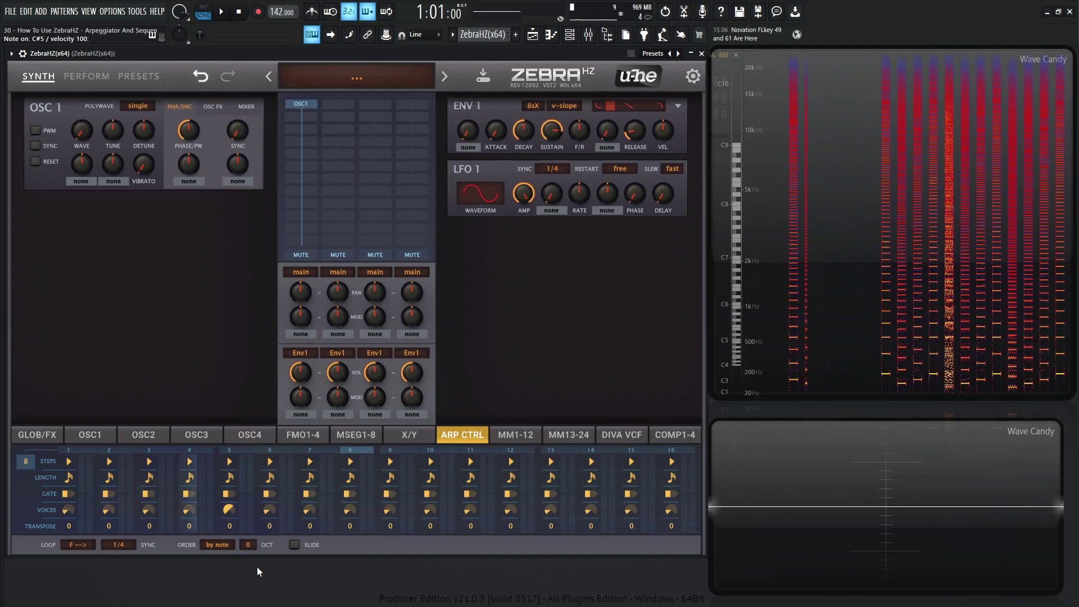
Set the voice count of arpeggiator step 5 to 2, and return it to 1.
{"action": "left_click", "coordinate": [230, 511]}
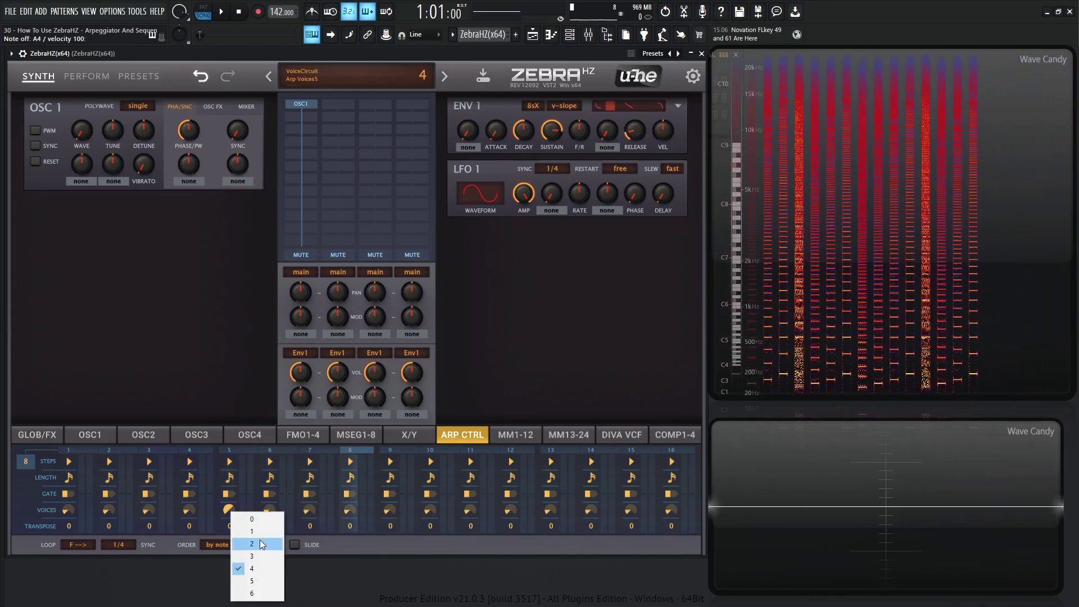
{"action": "left_click", "coordinate": [260, 544]}
{"action": "left_click", "coordinate": [234, 507]}
{"action": "left_click", "coordinate": [259, 529]}
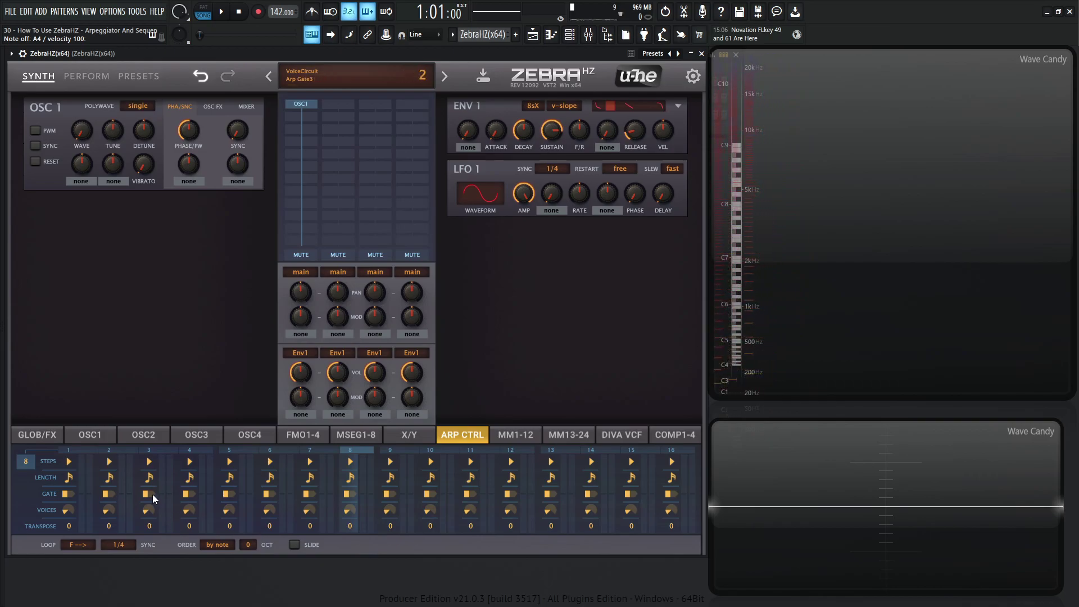
Start playback and set the transpose of arpeggiator step 2 to 1 and of step 5 to -12.
{"action": "left_click", "coordinate": [68, 527]}
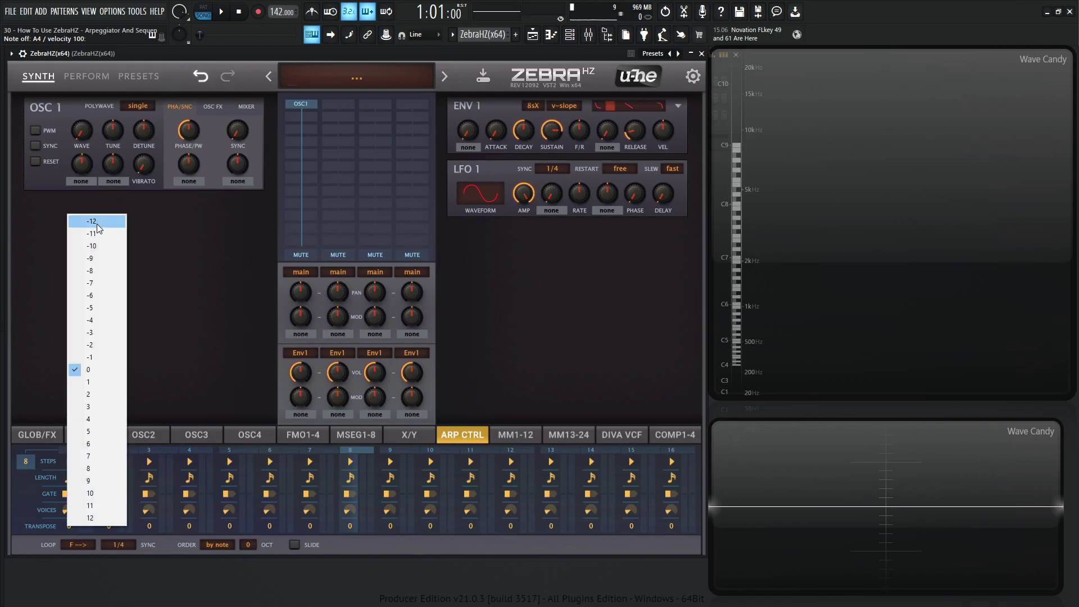
{"action": "left_click", "coordinate": [157, 541]}
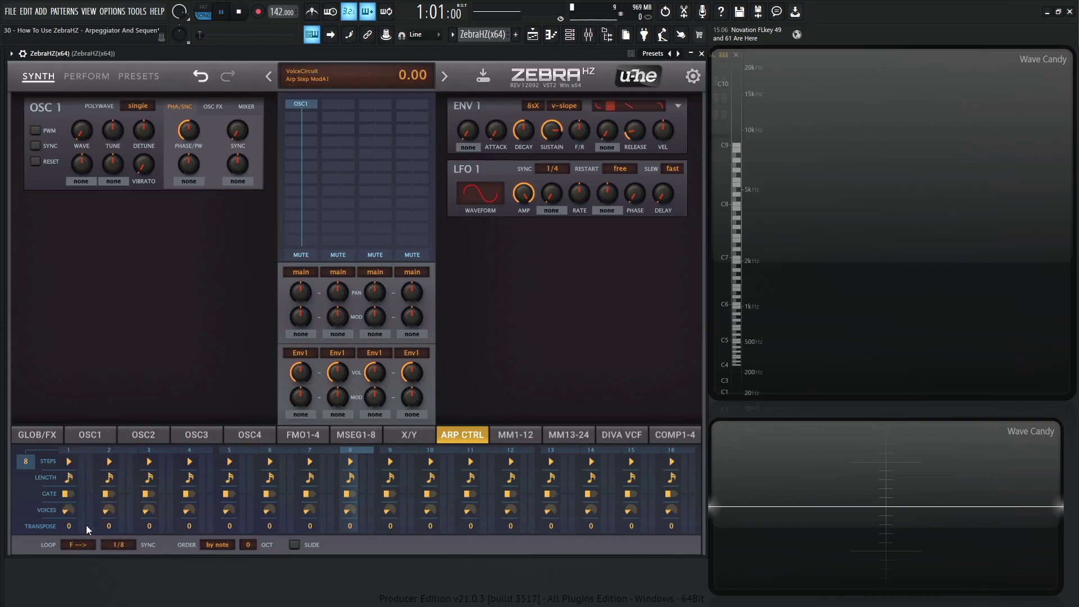
{"action": "key", "text": "space"}
{"action": "scroll", "coordinate": [70, 527], "scroll_direction": "up", "scroll_amount": 1}
{"action": "scroll", "coordinate": [69, 527], "scroll_direction": "down", "scroll_amount": 1}
{"action": "scroll", "coordinate": [109, 527], "scroll_direction": "up", "scroll_amount": 1}
{"action": "scroll", "coordinate": [225, 526], "scroll_direction": "down", "scroll_amount": 12}
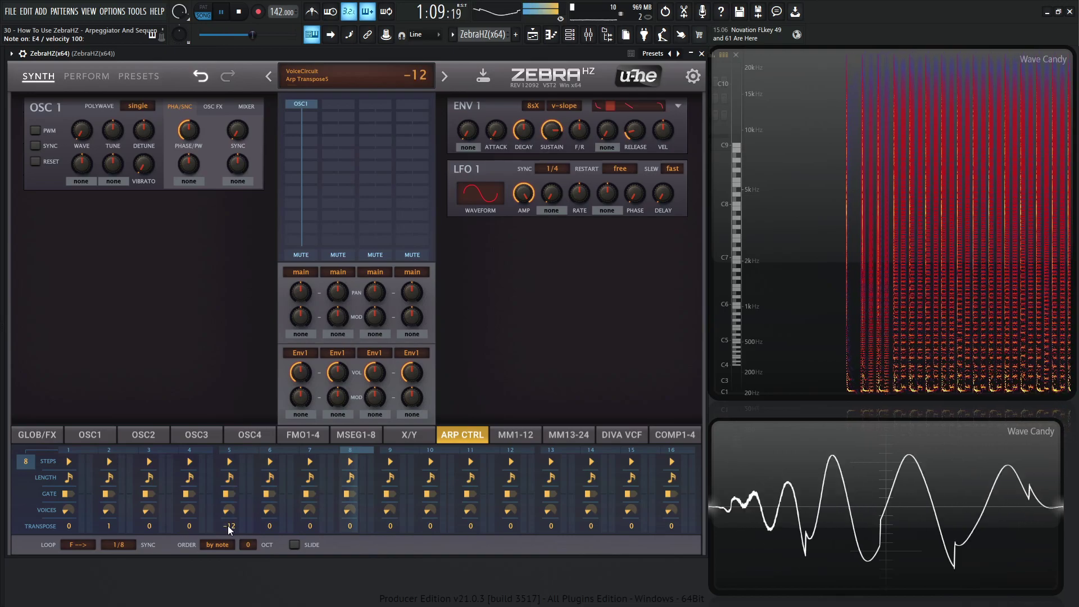
Set the transpose of arpeggiator step 5 to 12, step 7 to 11 and step 9 to 1, with step 5's modulation A at 6.00.
{"action": "scroll", "coordinate": [238, 525], "scroll_direction": "up", "scroll_amount": 1}
{"action": "scroll", "coordinate": [238, 524], "scroll_direction": "up", "scroll_amount": 20}
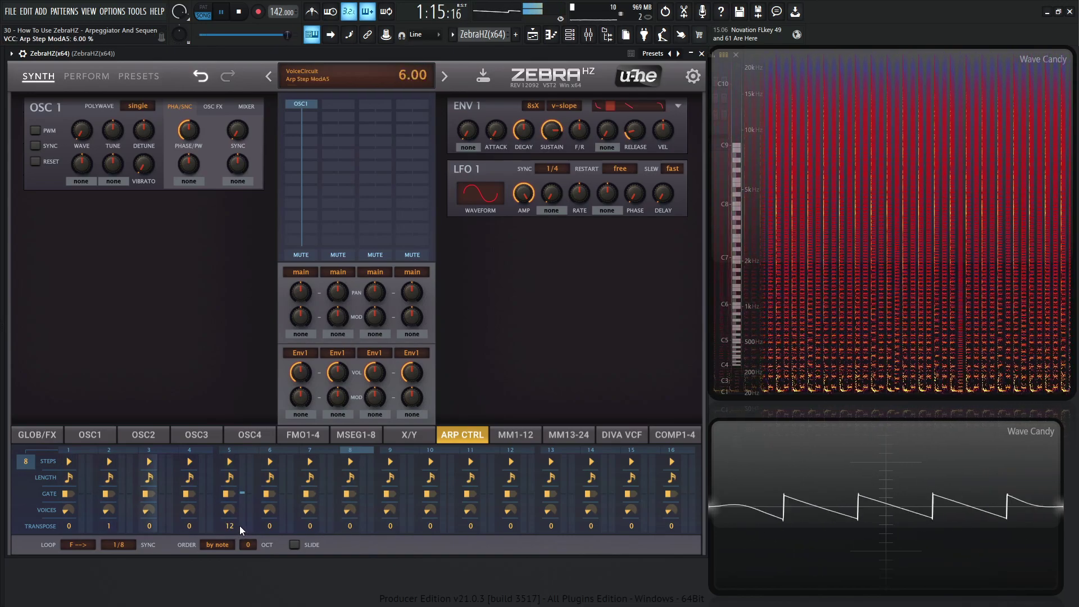
{"action": "scroll", "coordinate": [304, 526], "scroll_direction": "up", "scroll_amount": 9}
{"action": "scroll", "coordinate": [308, 526], "scroll_direction": "up", "scroll_amount": 3}
{"action": "scroll", "coordinate": [309, 526], "scroll_direction": "down", "scroll_amount": 1}
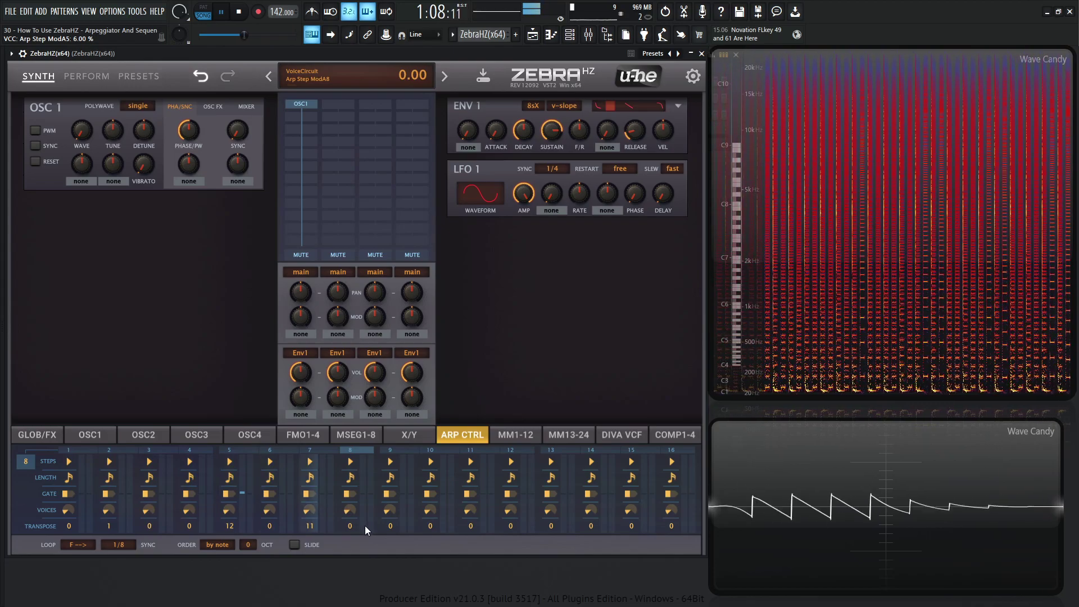
{"action": "scroll", "coordinate": [393, 525], "scroll_direction": "up", "scroll_amount": 1}
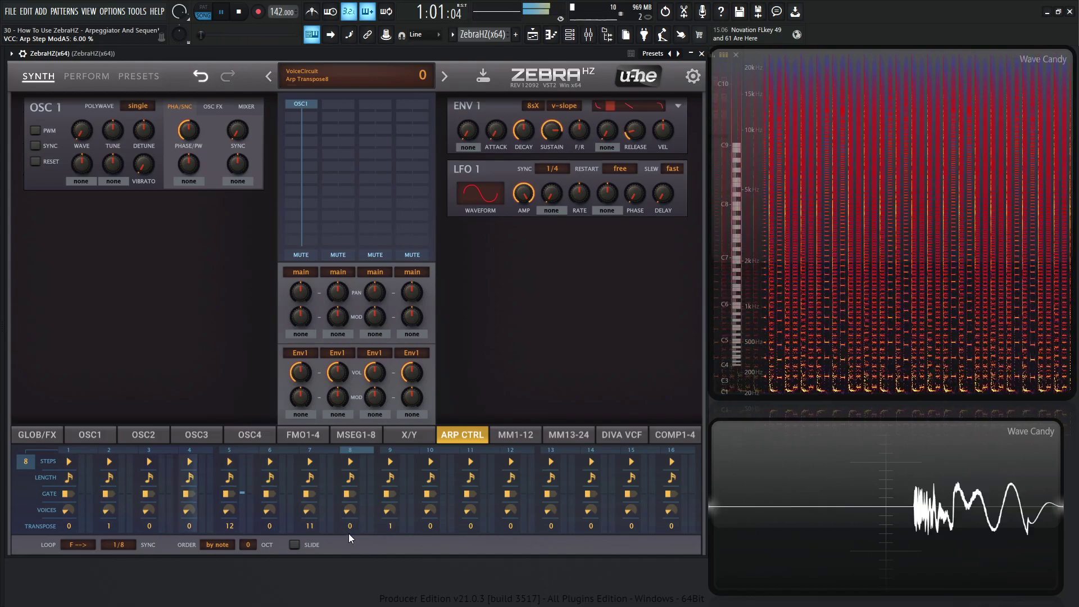
Try the arpeggiator sync at 1/16, return it to 1/8, and stop playback.
{"action": "scroll", "coordinate": [113, 548], "scroll_direction": "down", "scroll_amount": 1}
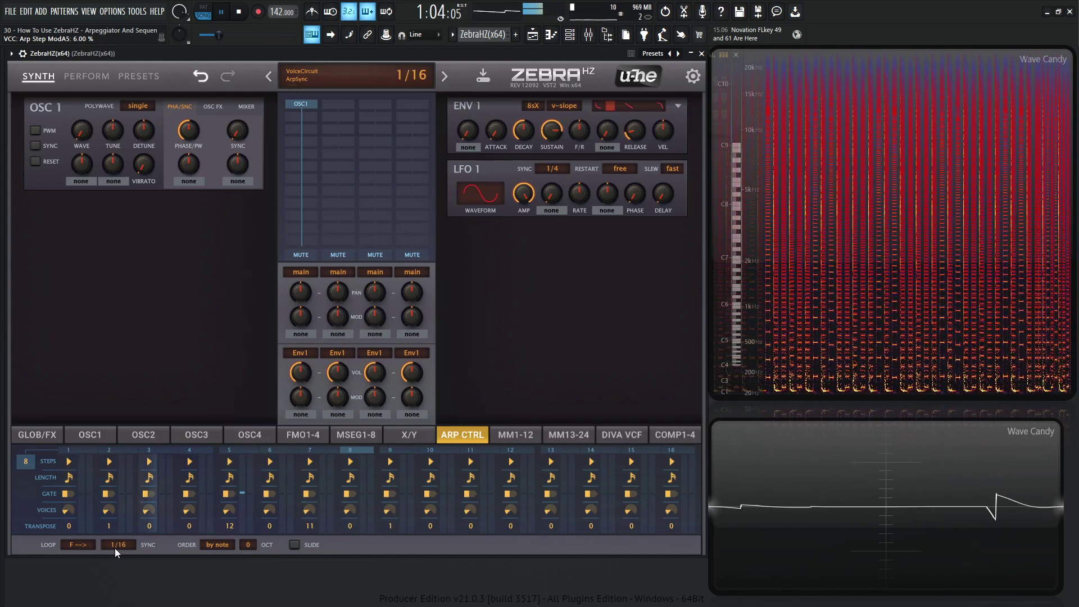
{"action": "scroll", "coordinate": [115, 547], "scroll_direction": "up", "scroll_amount": 1}
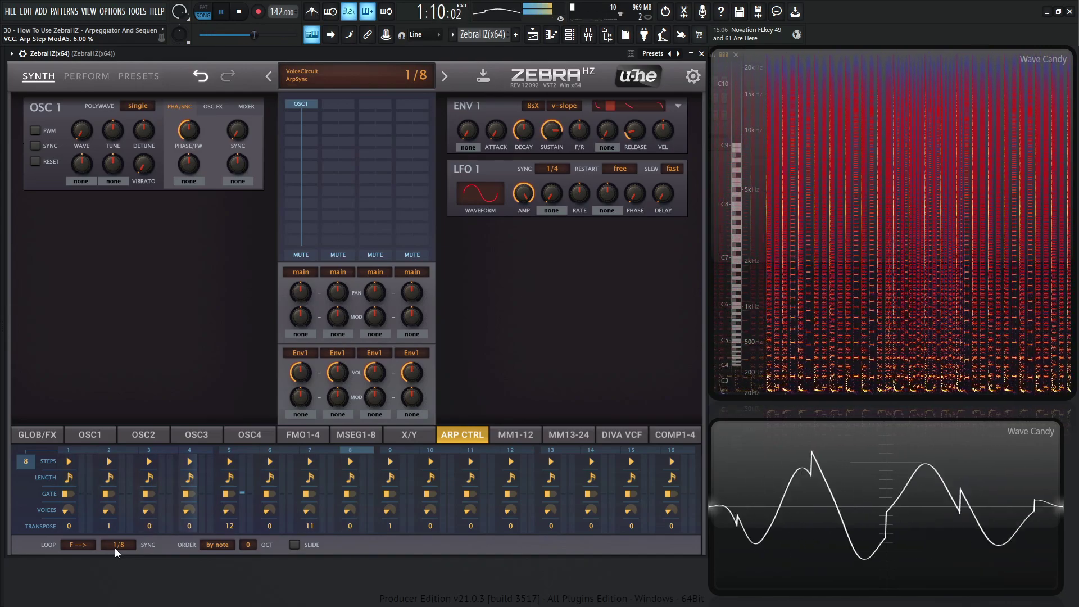
{"action": "key", "text": "space"}
Reset the transpose of arpeggiator steps 5, 7, 9 and 2 to 0.
{"action": "left_click", "coordinate": [228, 526]}
{"action": "left_click", "coordinate": [227, 527]}
{"action": "left_click", "coordinate": [227, 527]}
{"action": "left_click", "coordinate": [253, 371]}
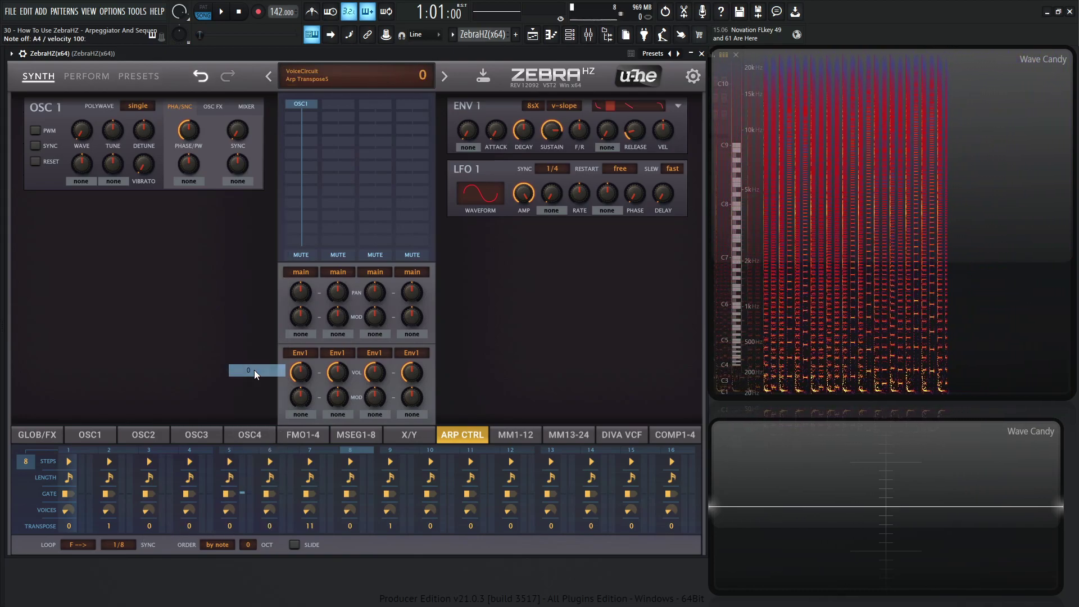
{"action": "left_click", "coordinate": [311, 526]}
{"action": "left_click", "coordinate": [353, 362]}
{"action": "left_click", "coordinate": [394, 522]}
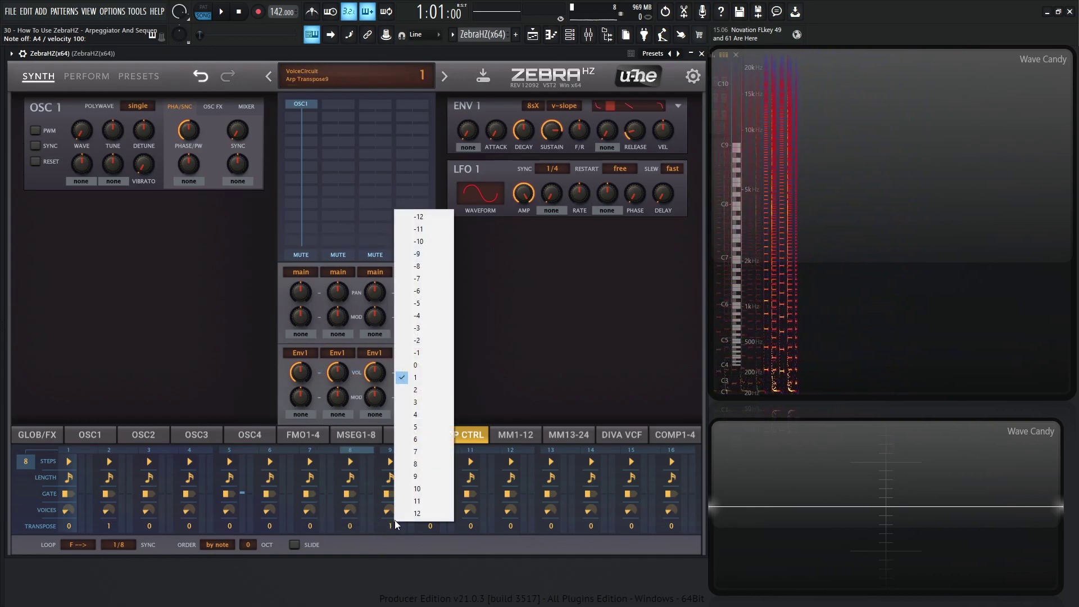
{"action": "left_click", "coordinate": [423, 364]}
{"action": "left_click", "coordinate": [116, 523]}
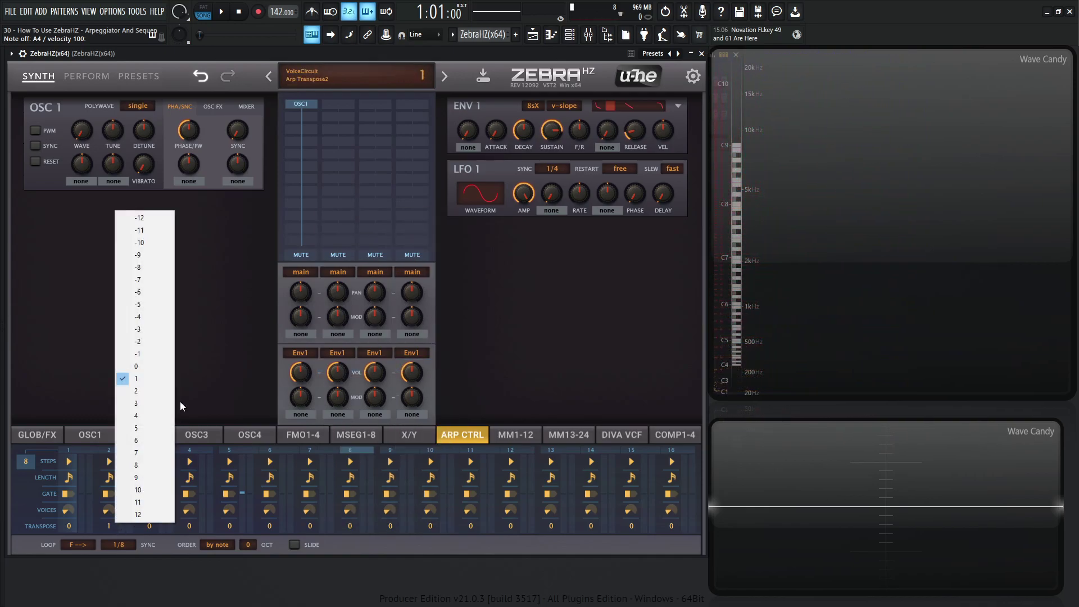
{"action": "left_click", "coordinate": [154, 365]}
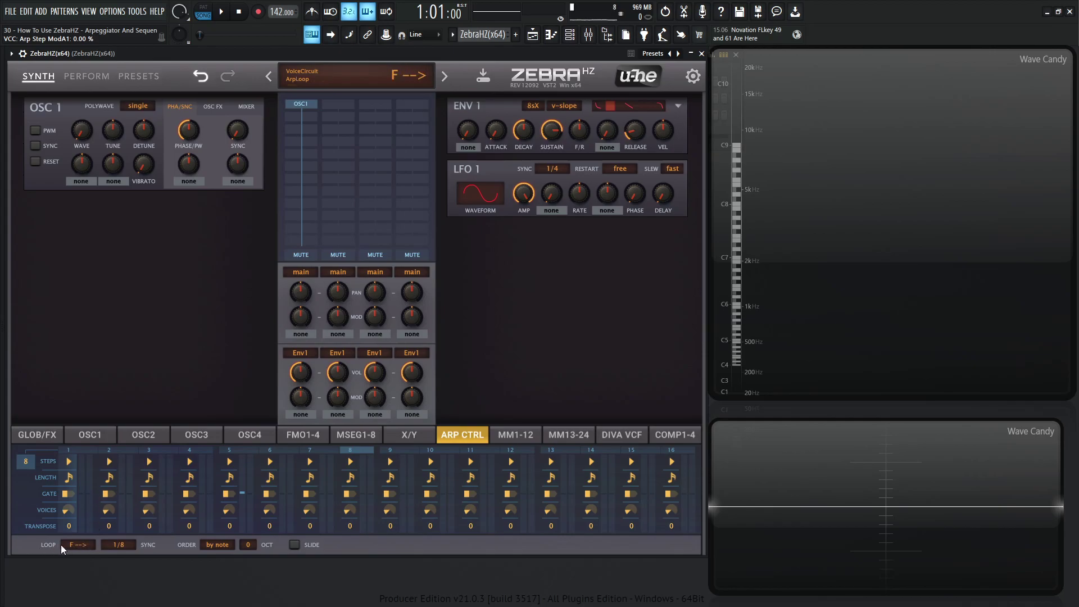
Review the arpeggiator's available loop directions and sync rates without changing them.
{"action": "left_click", "coordinate": [79, 545]}
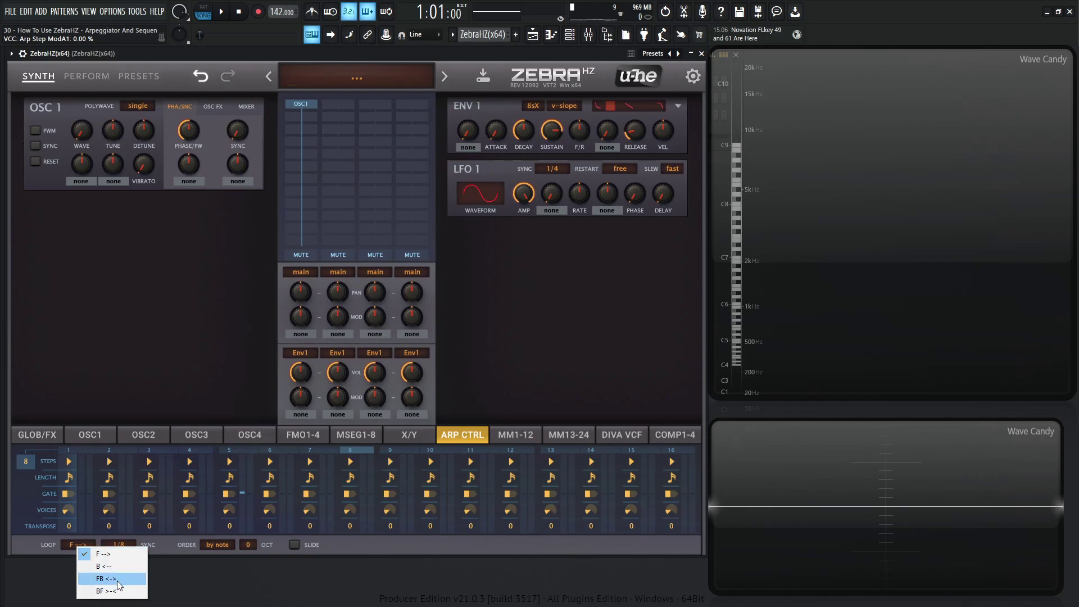
{"action": "left_click", "coordinate": [347, 551]}
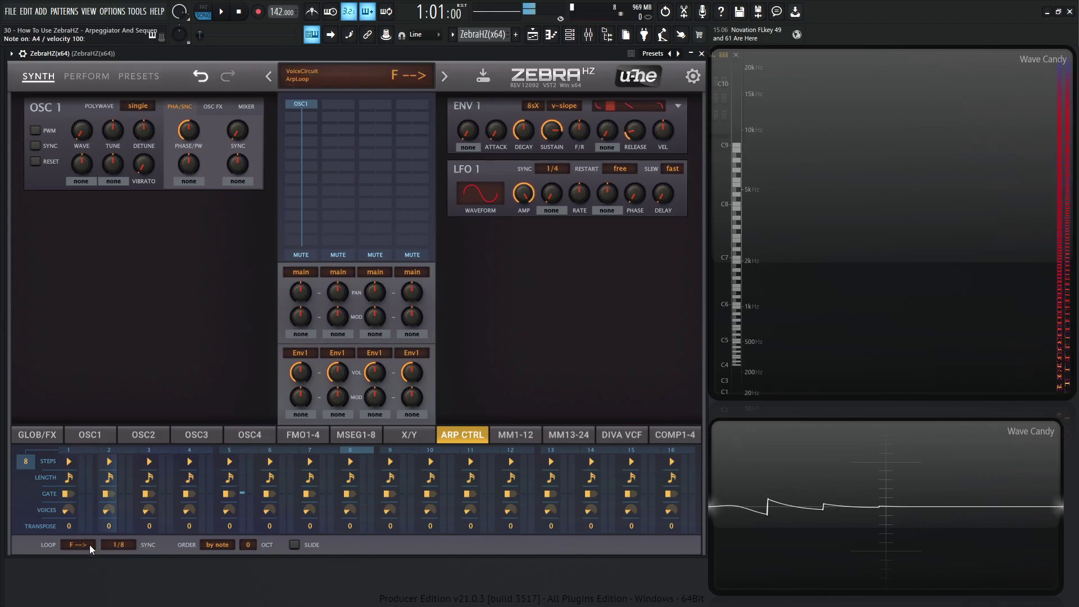
{"action": "left_click", "coordinate": [114, 544]}
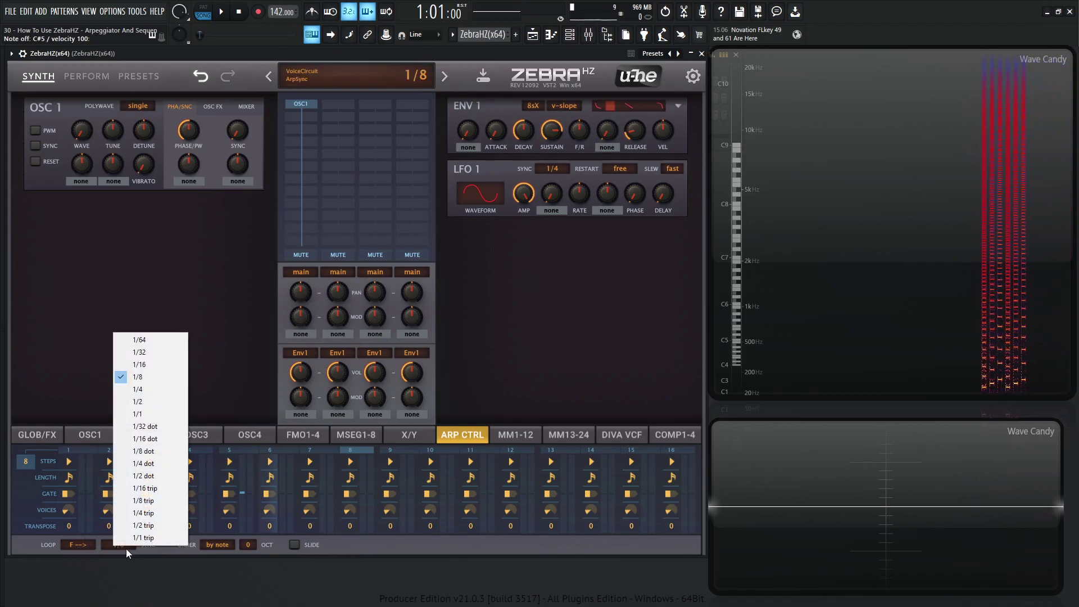
{"action": "left_click", "coordinate": [329, 535]}
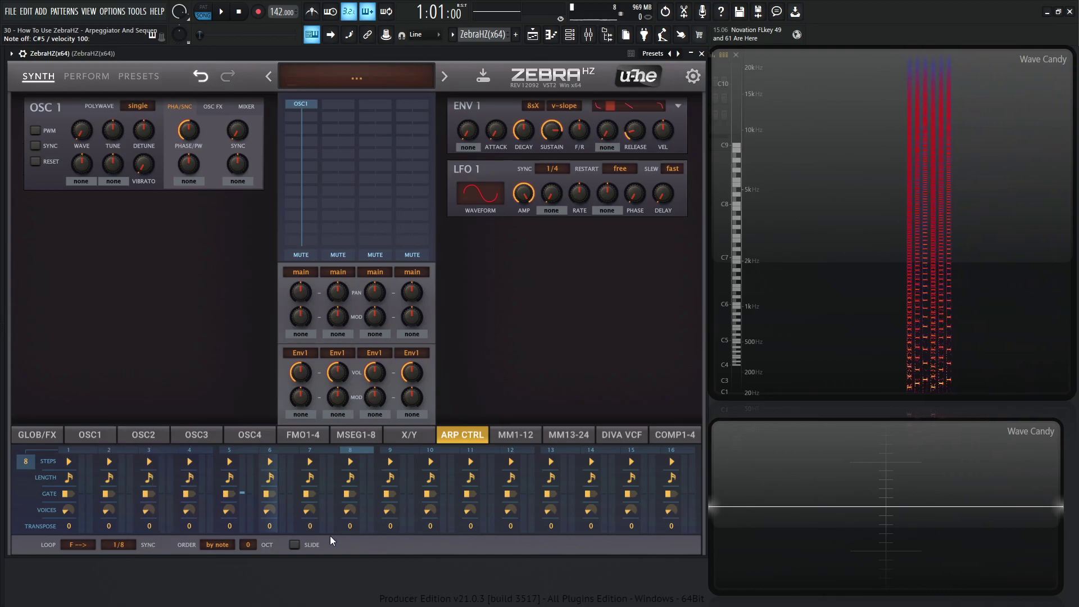
Set the arpeggiator's note order to as played.
{"action": "left_click", "coordinate": [218, 545]}
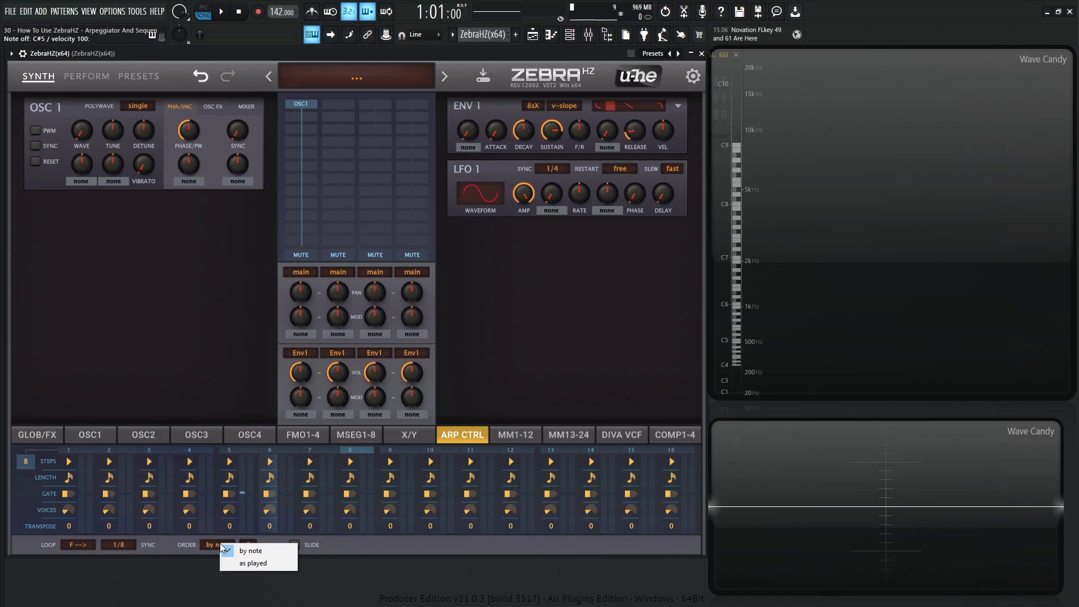
{"action": "left_click", "coordinate": [254, 563]}
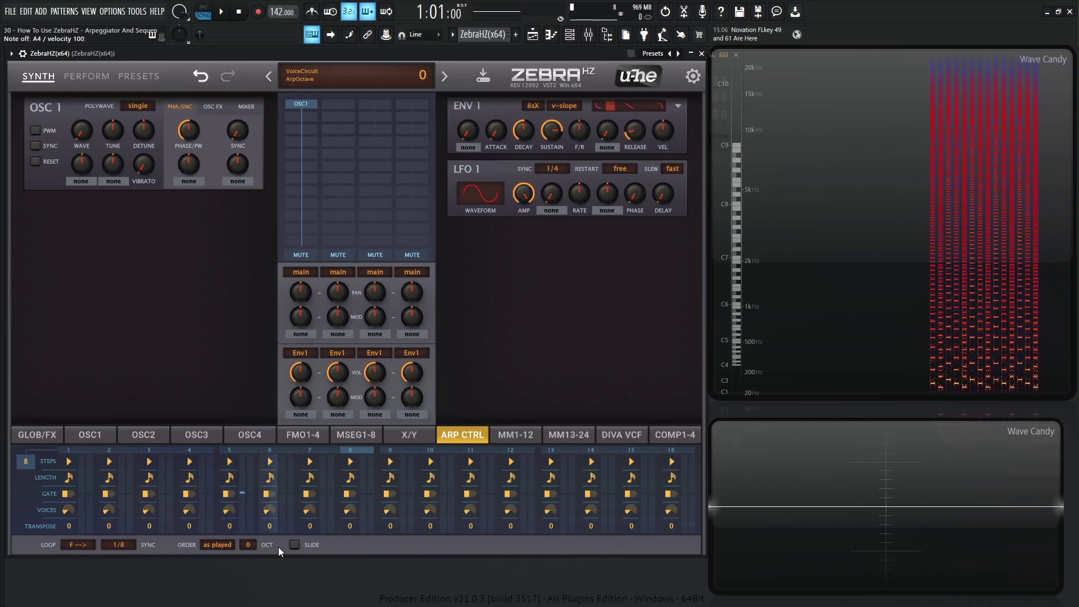
Set the arpeggiator's octave range to 1, switch oscillator 1's polywave to quad, and raise its detune slightly.
{"action": "left_click", "coordinate": [248, 544]}
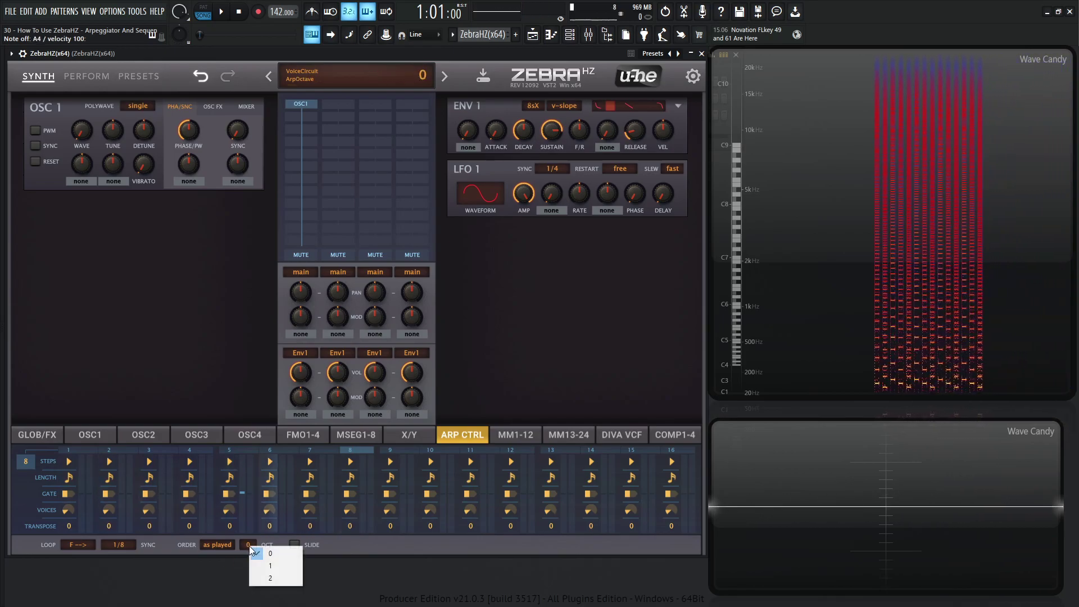
{"action": "left_click", "coordinate": [282, 567]}
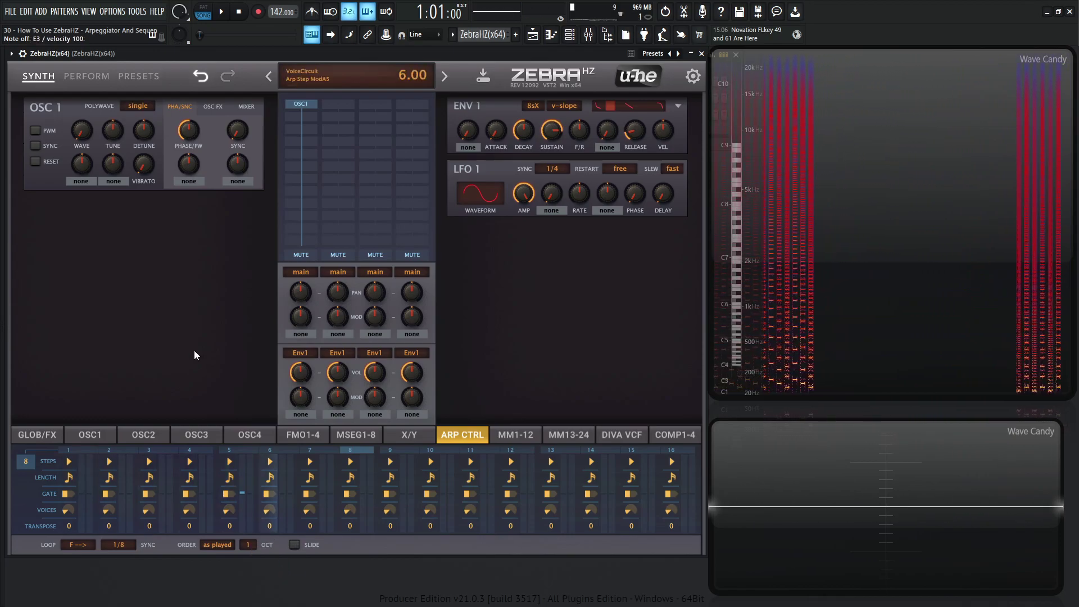
{"action": "scroll", "coordinate": [137, 107], "scroll_direction": "up", "scroll_amount": 2}
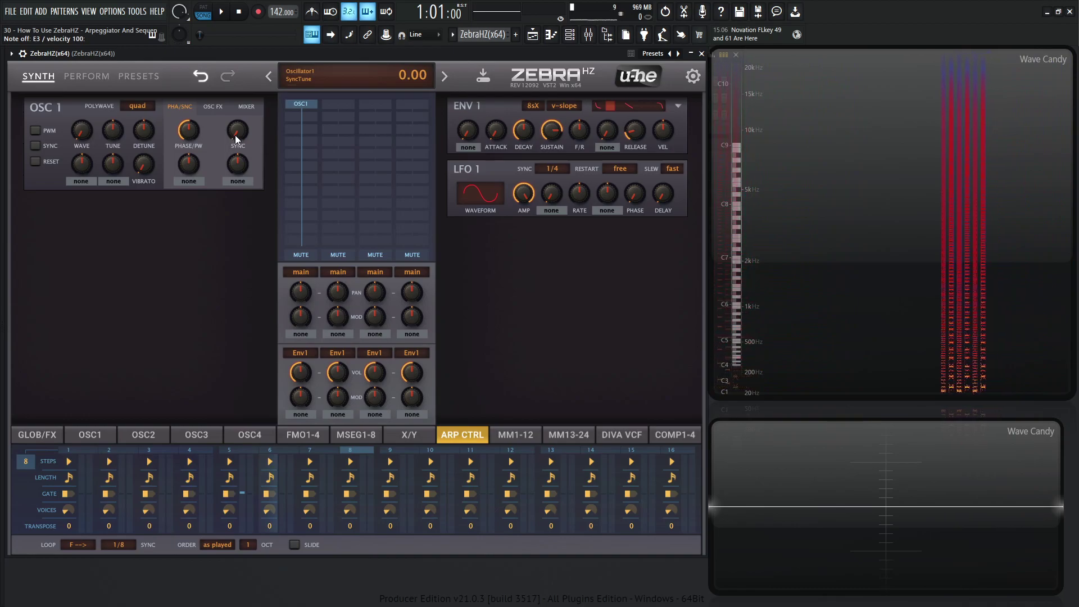
{"action": "left_click", "coordinate": [247, 109]}
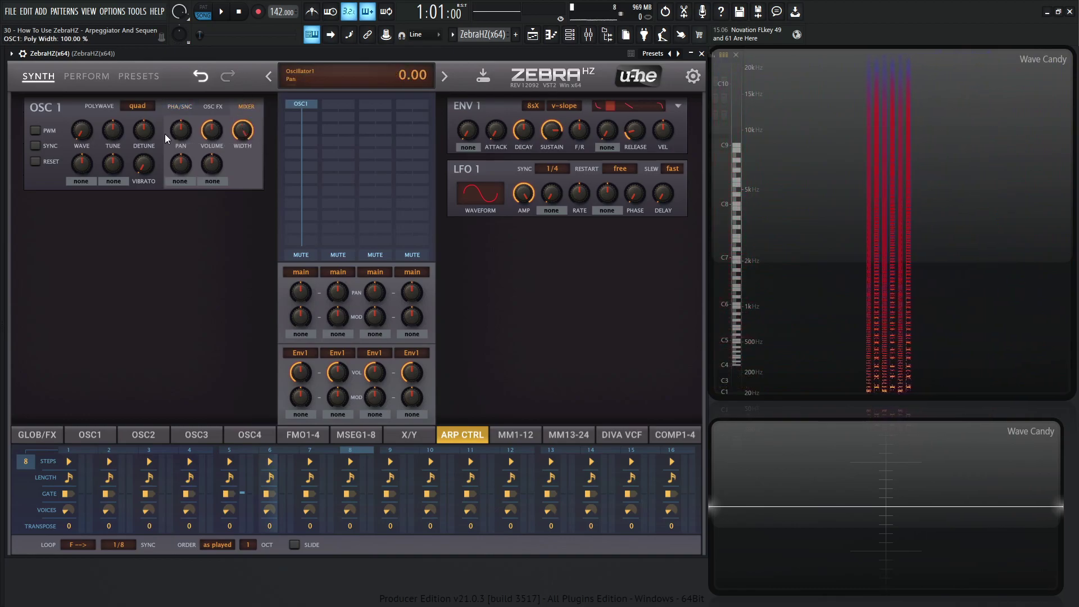
{"action": "scroll", "coordinate": [149, 120], "scroll_direction": "up", "scroll_amount": 1}
Play the arpeggio with step 4's transpose set to 1, and stop playback.
{"action": "key", "text": "space"}
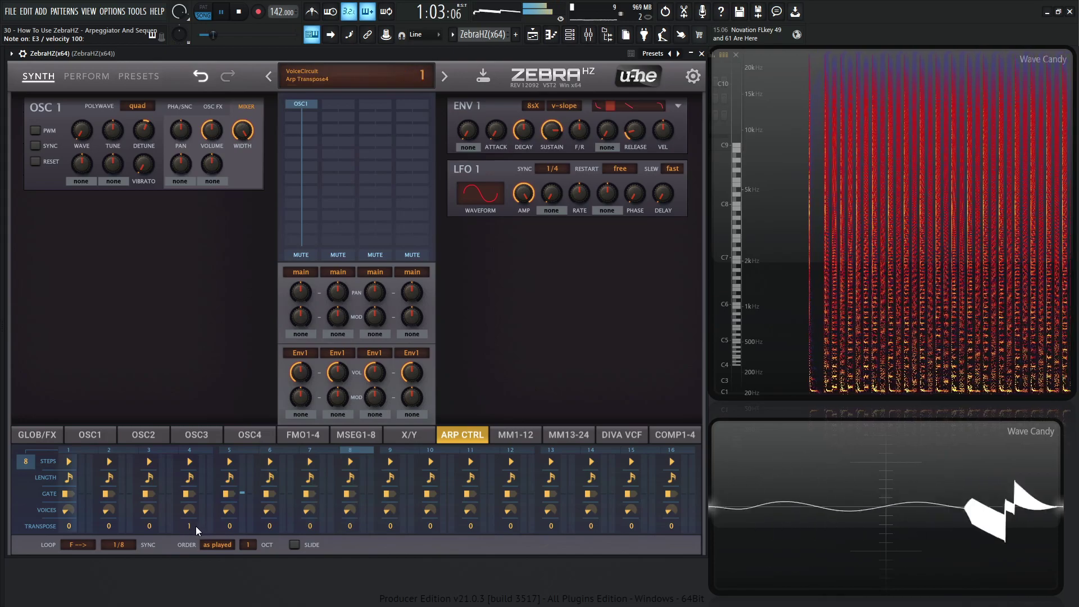
{"action": "scroll", "coordinate": [196, 526], "scroll_direction": "up", "scroll_amount": 1}
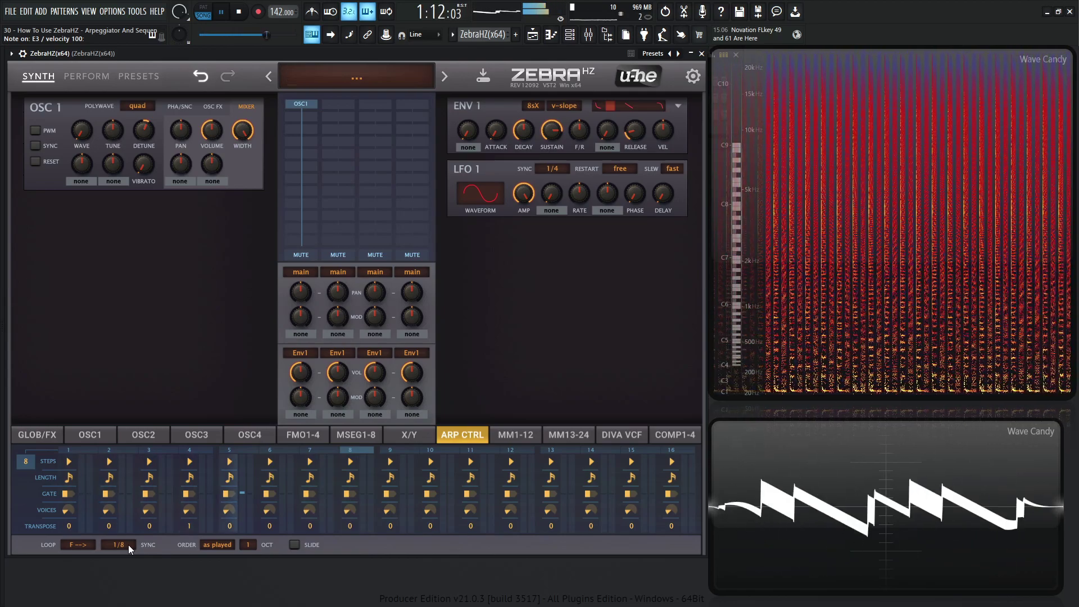
{"action": "key", "text": "space"}
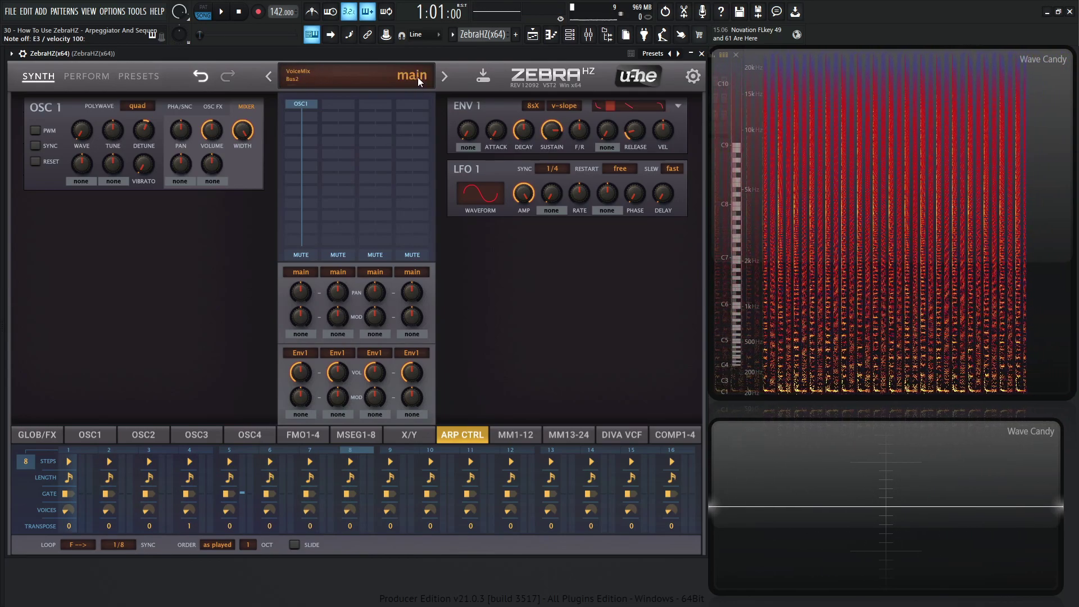
Initialize the ZebraHZ preset, set the voice mode to arpeggiator, and show the arpeggiator controls.
{"action": "left_click", "coordinate": [382, 72]}
{"action": "left_click", "coordinate": [388, 79]}
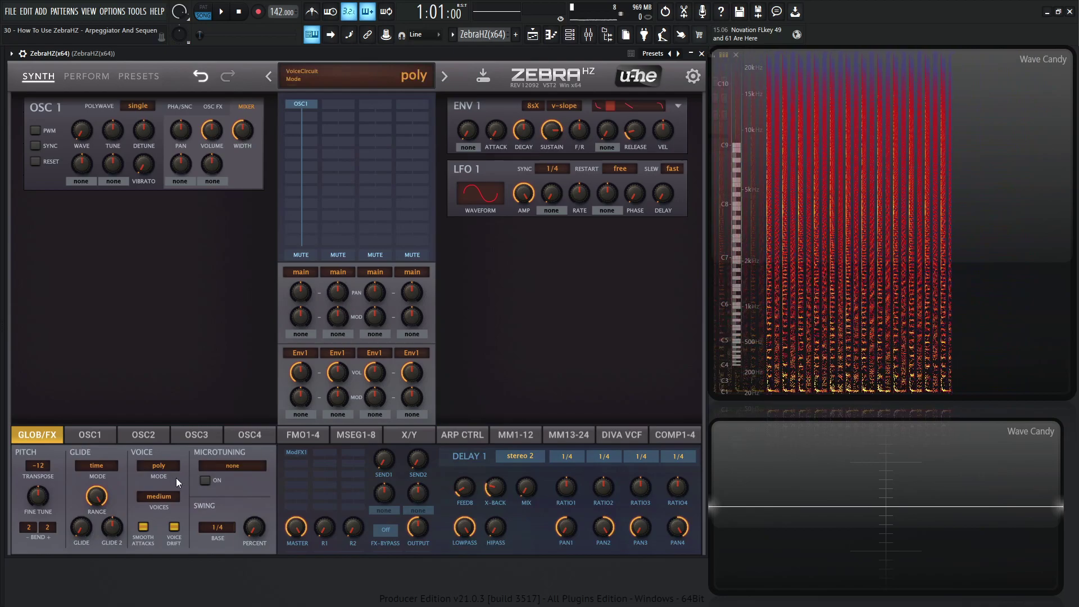
{"action": "left_click", "coordinate": [158, 467]}
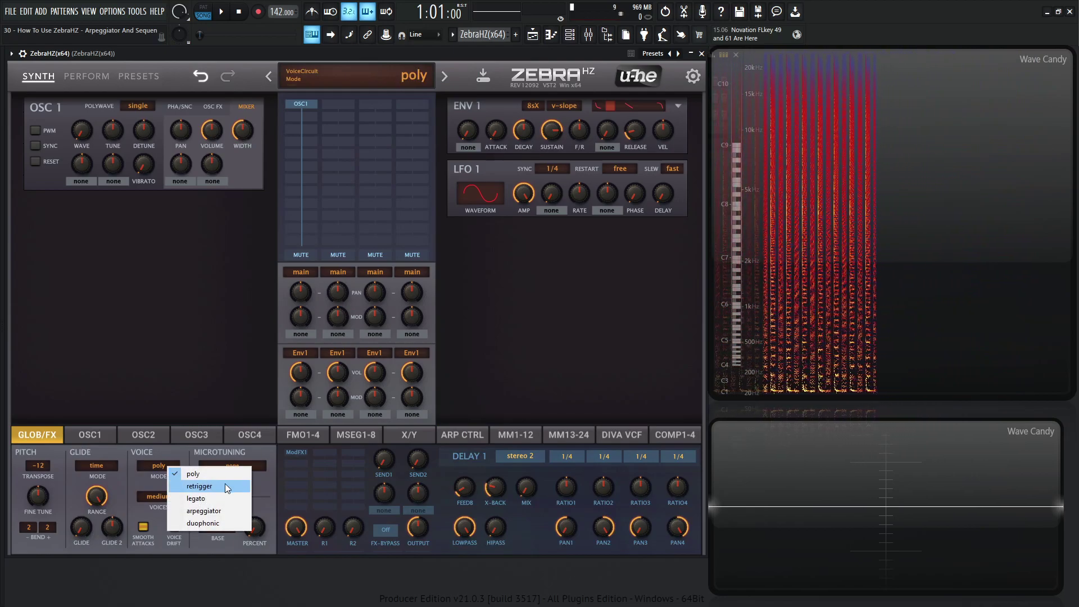
{"action": "left_click", "coordinate": [221, 509]}
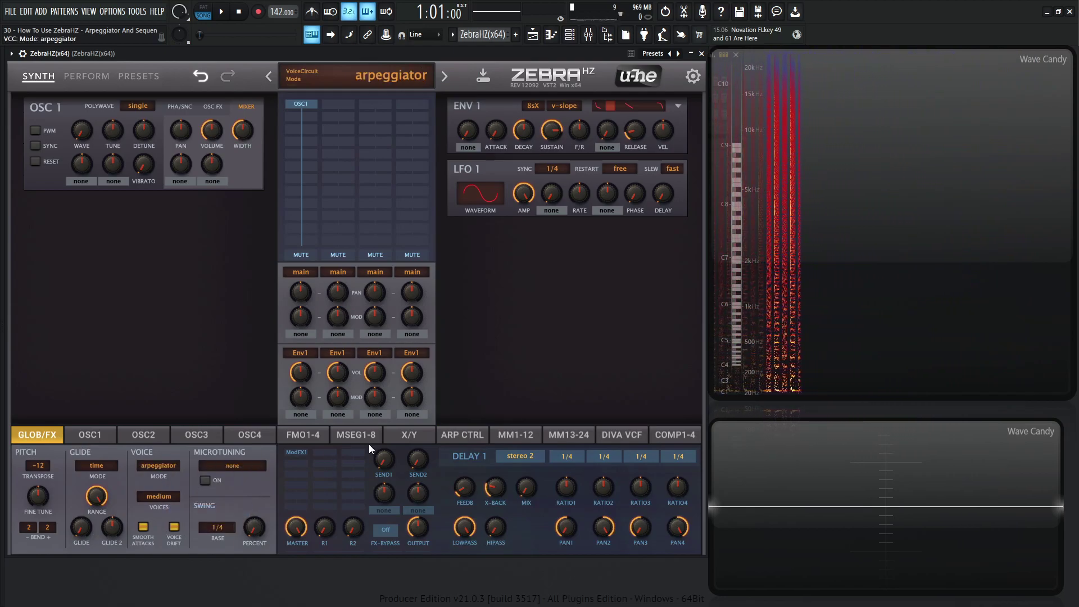
{"action": "left_click", "coordinate": [454, 437]}
Write a one-bar chord of E4, G#4, B4, D#5 and F#5 in ZebraHZ's piano roll and quantize it.
{"action": "key", "text": "F7"}
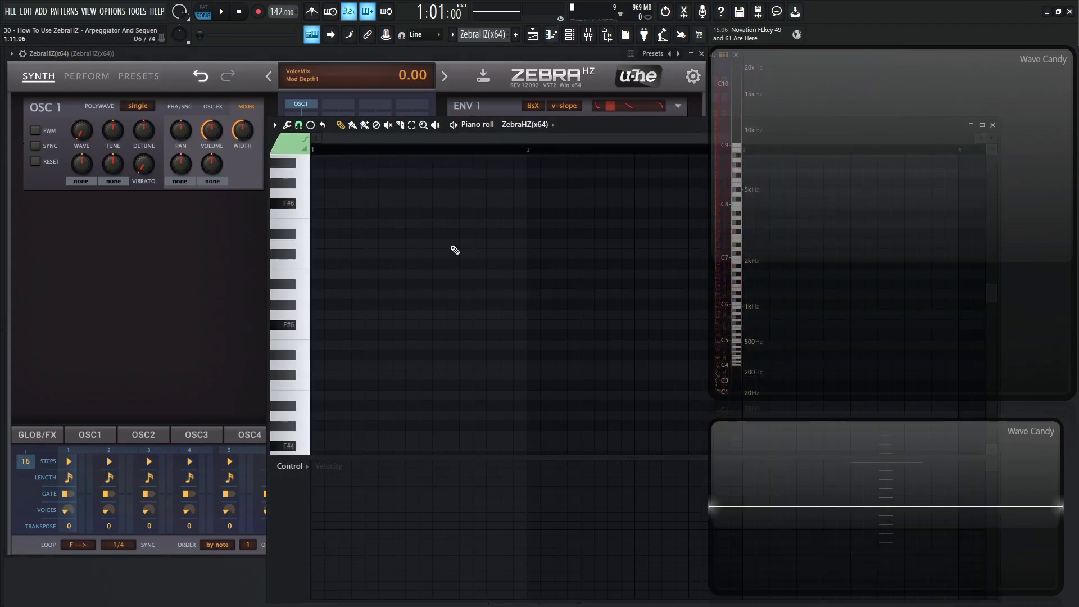
{"action": "scroll", "coordinate": [320, 329], "scroll_direction": "down", "scroll_amount": 3}
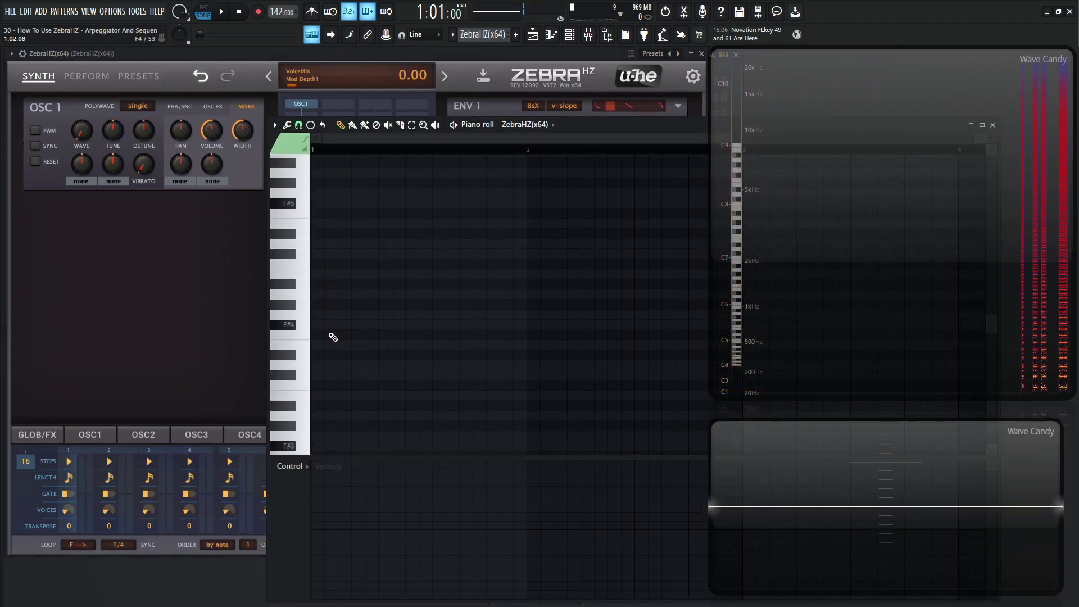
{"action": "left_click_drag", "start_coordinate": [331, 345], "coordinate": [524, 345]}
{"action": "left_click", "coordinate": [442, 343]}
{"action": "left_click", "coordinate": [327, 305]}
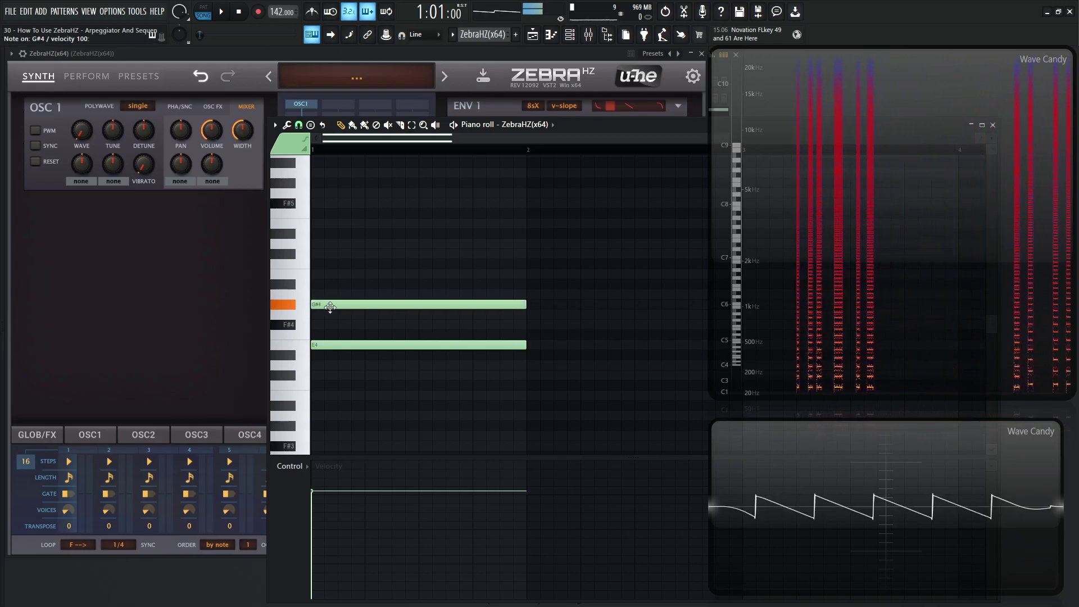
{"action": "left_click", "coordinate": [334, 274]}
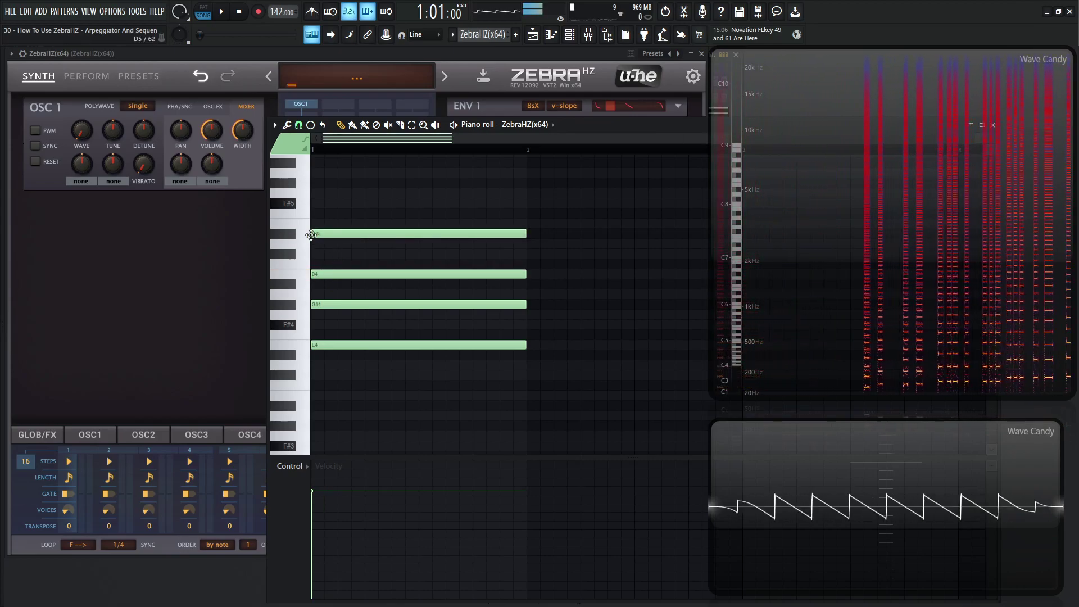
{"action": "left_click", "coordinate": [325, 204]}
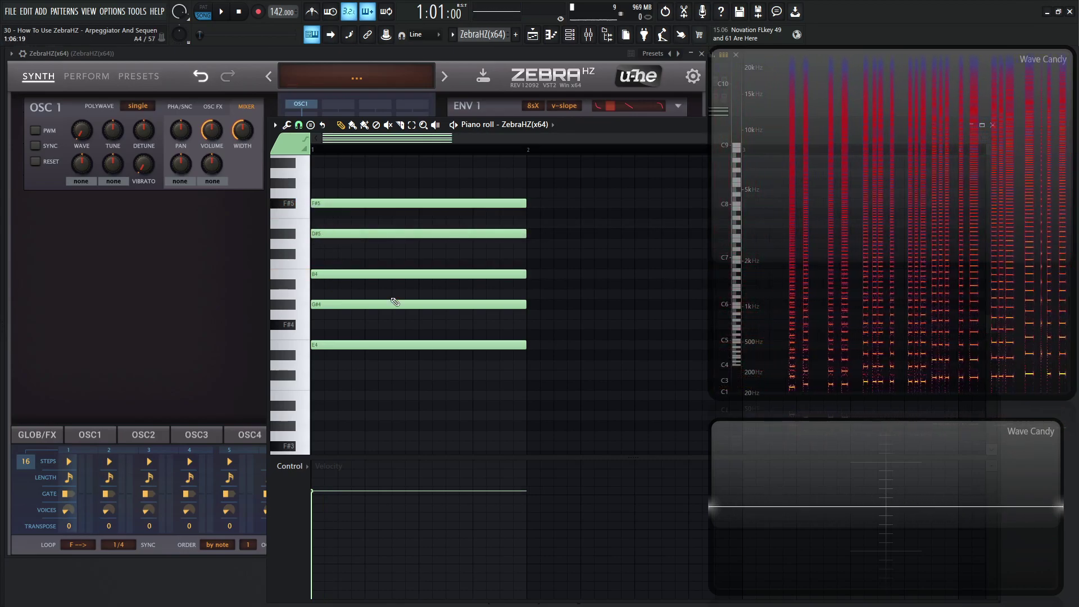
{"action": "key", "text": "ctrl+q"}
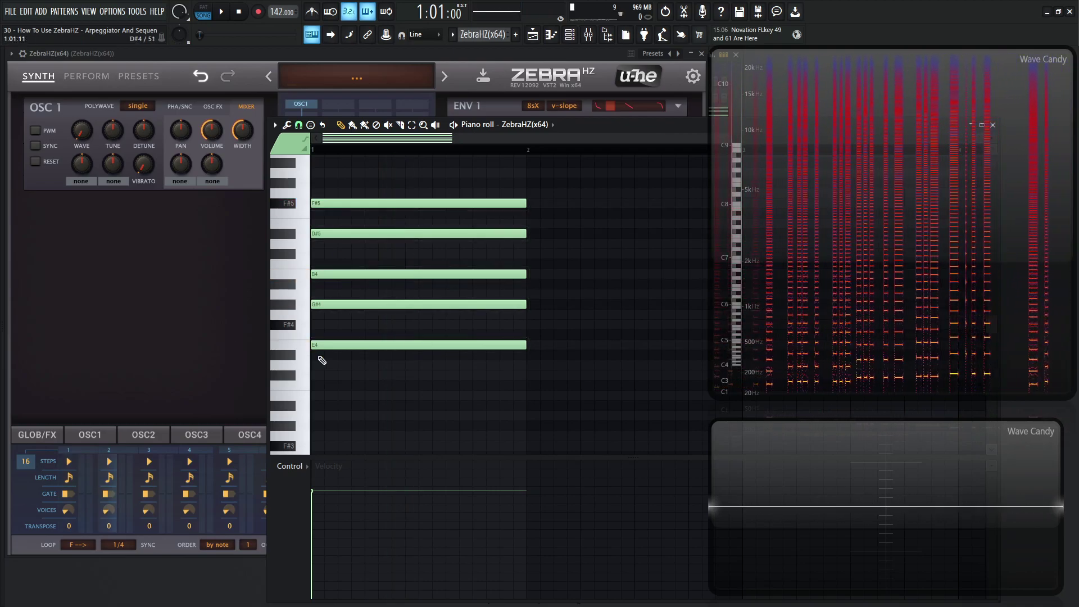
Switch ZebraHZ's voice mode to poly.
{"action": "left_click", "coordinate": [123, 360]}
{"action": "left_click", "coordinate": [37, 434]}
{"action": "left_click", "coordinate": [155, 465]}
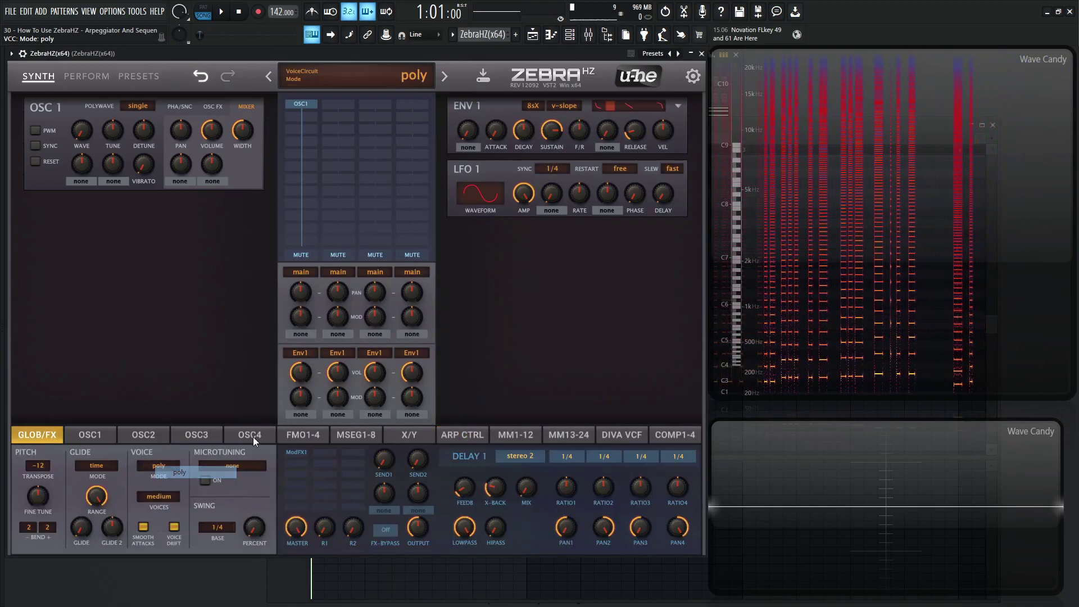
Transpose all of the chord's notes in the piano roll up one octave.
{"action": "left_click", "coordinate": [409, 252]}
{"action": "right_click", "coordinate": [408, 252]}
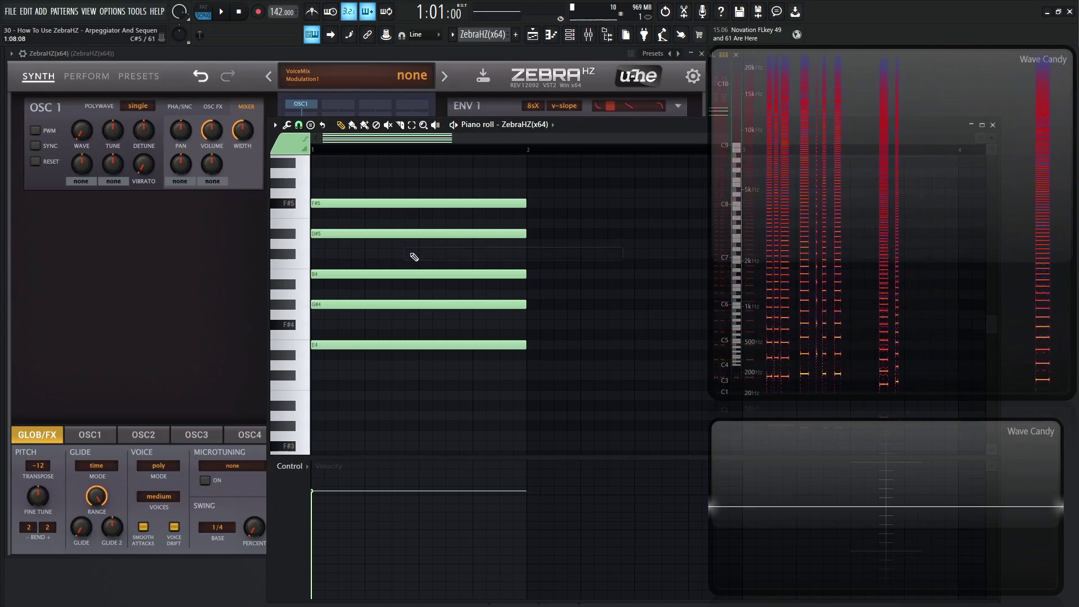
{"action": "left_click", "coordinate": [410, 252]}
{"action": "left_click_drag", "start_coordinate": [409, 252], "coordinate": [362, 248]}
{"action": "key", "text": "ctrl+a"}
{"action": "key", "text": "ctrl+Up"}
{"action": "left_click_drag", "start_coordinate": [453, 229], "coordinate": [387, 231]}
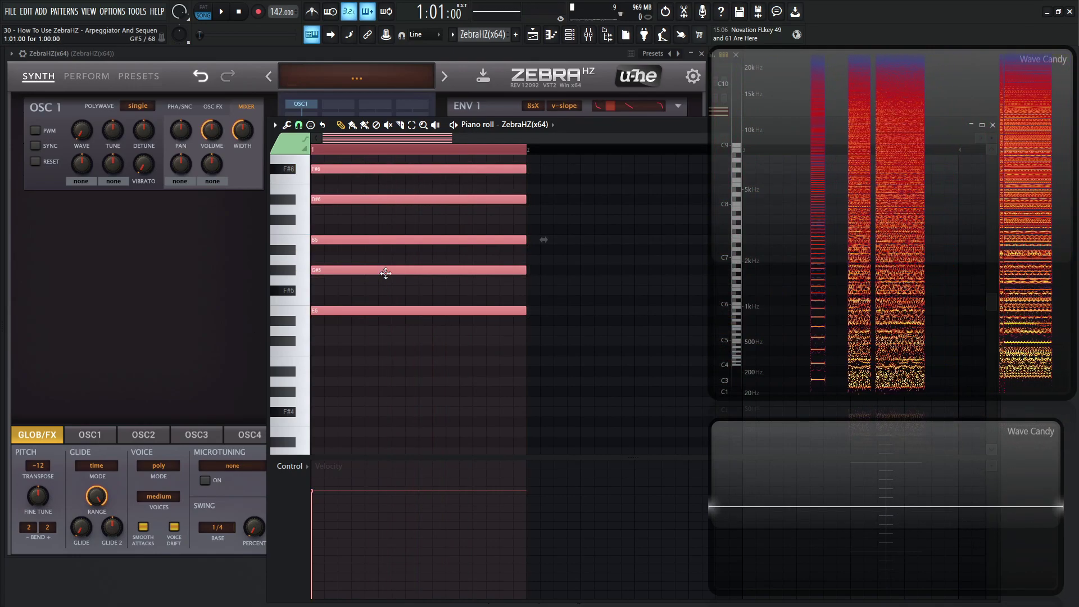
Set ZebraHZ's voice mode to arpeggiator and show the arpeggiator controls.
{"action": "left_click", "coordinate": [218, 317]}
{"action": "left_click", "coordinate": [163, 466]}
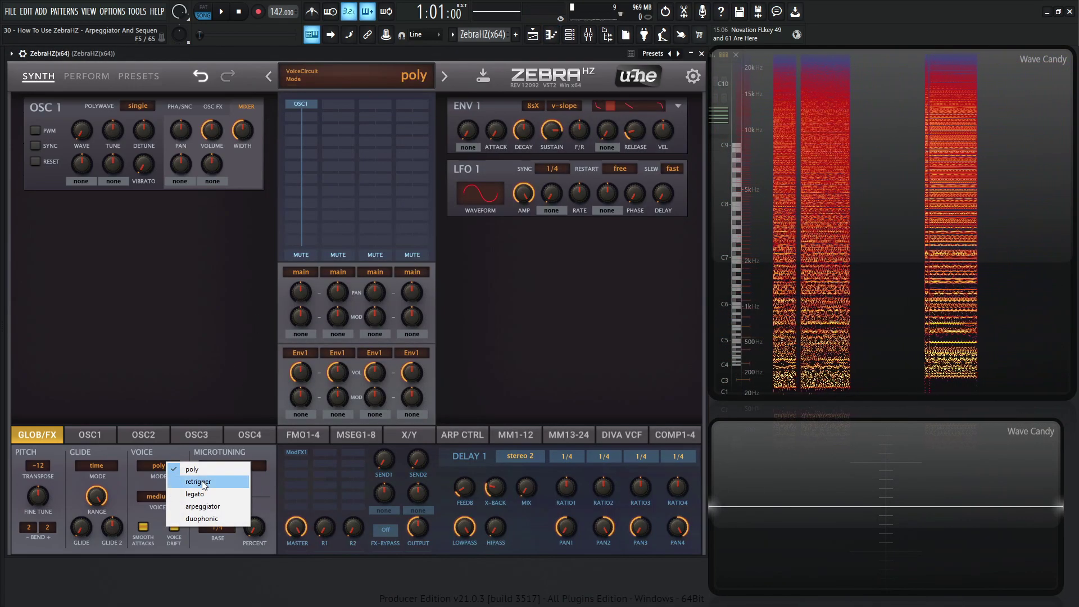
{"action": "left_click", "coordinate": [203, 506]}
{"action": "left_click", "coordinate": [467, 435]}
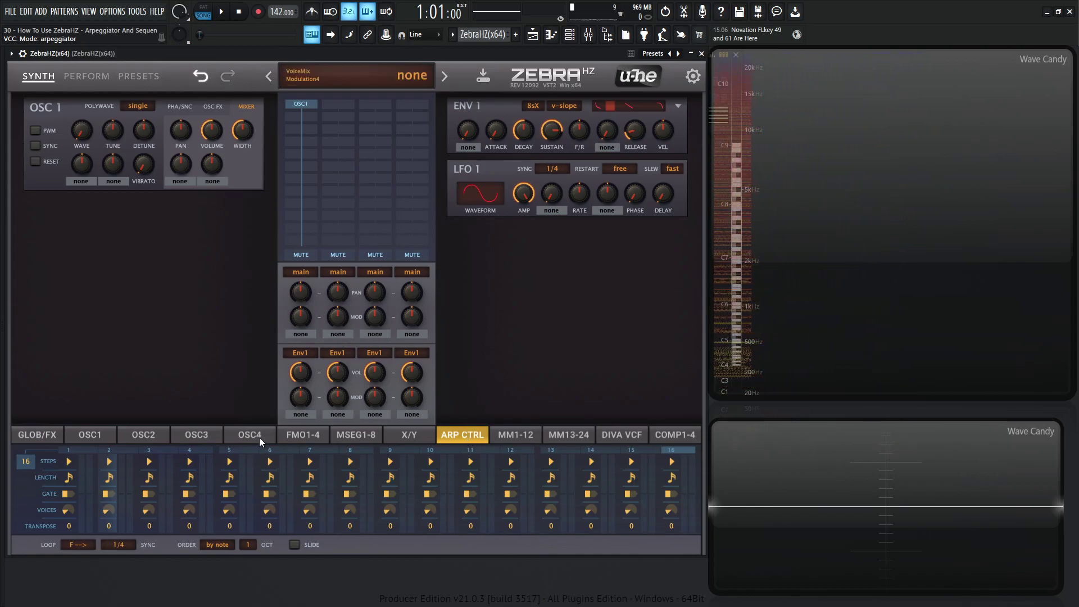
Set the arpeggiator's loop length to 3 steps and its octave range to 2.
{"action": "left_click", "coordinate": [153, 450]}
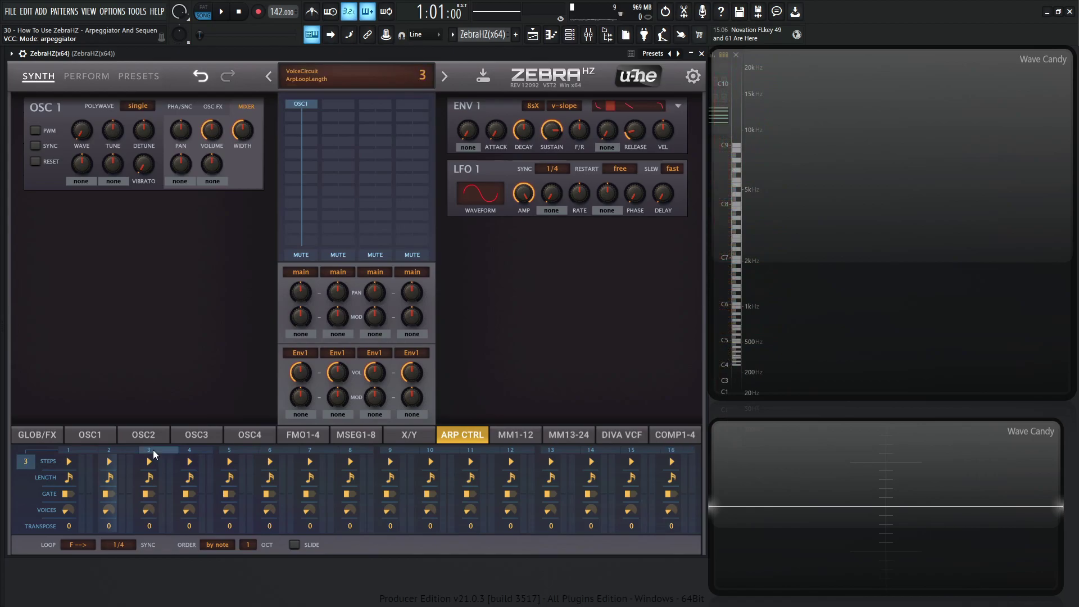
{"action": "left_click", "coordinate": [247, 545]}
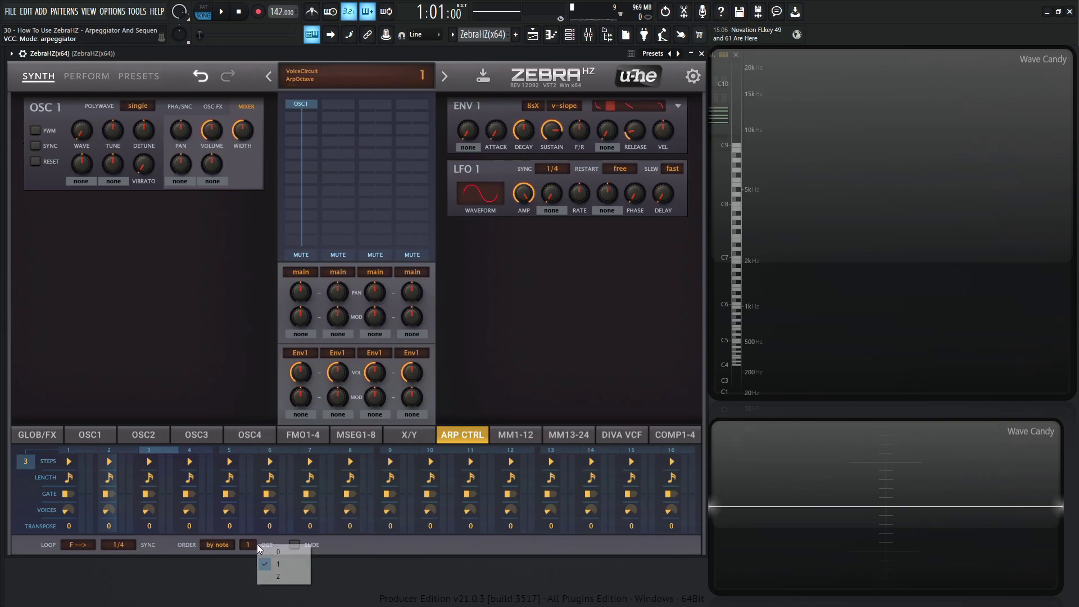
{"action": "left_click", "coordinate": [278, 576]}
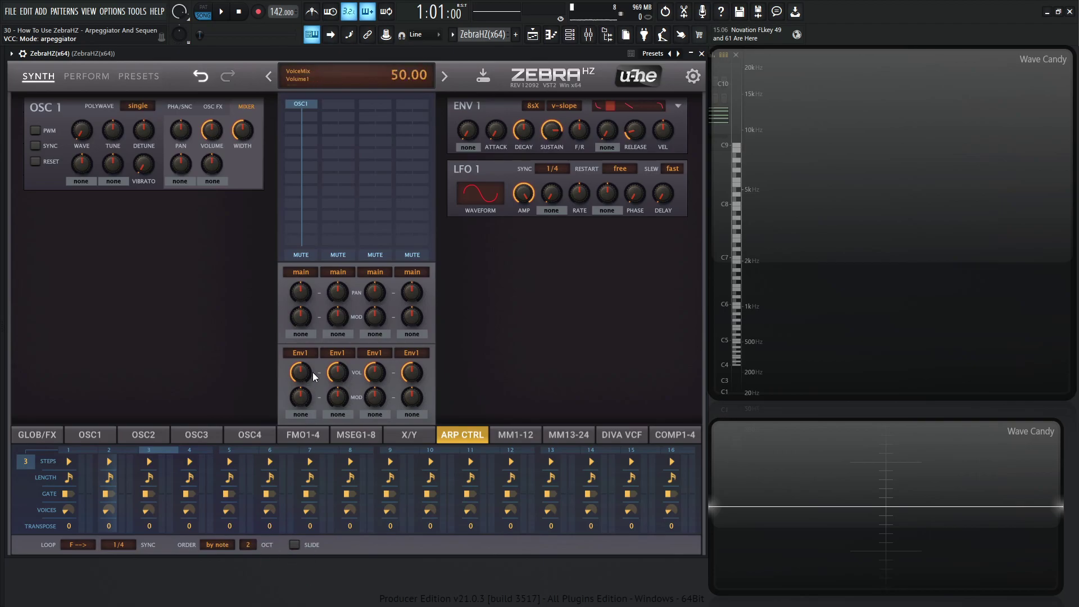
Play the chord from the piano roll and set the arpeggiator's sync to 1/8.
{"action": "key", "text": "F7"}
{"action": "key", "text": "space"}
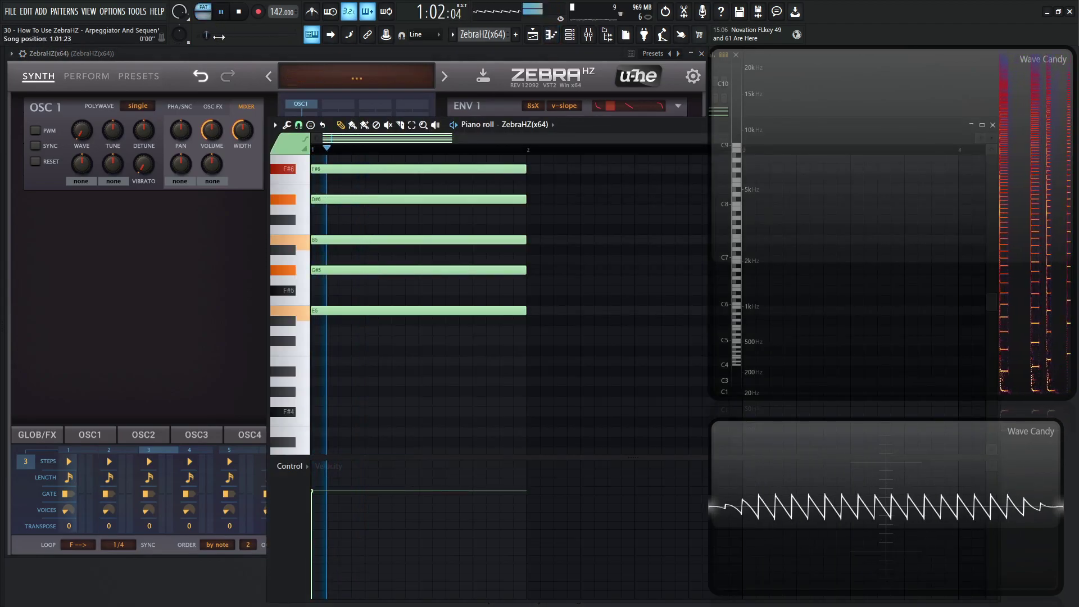
{"action": "left_click", "coordinate": [122, 543]}
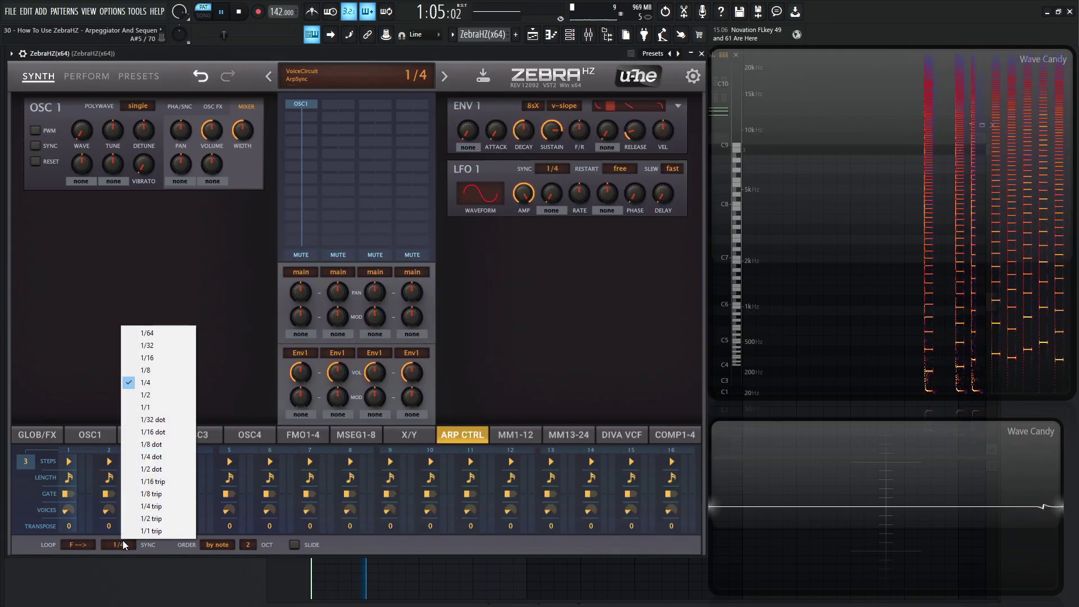
{"action": "left_click", "coordinate": [163, 370]}
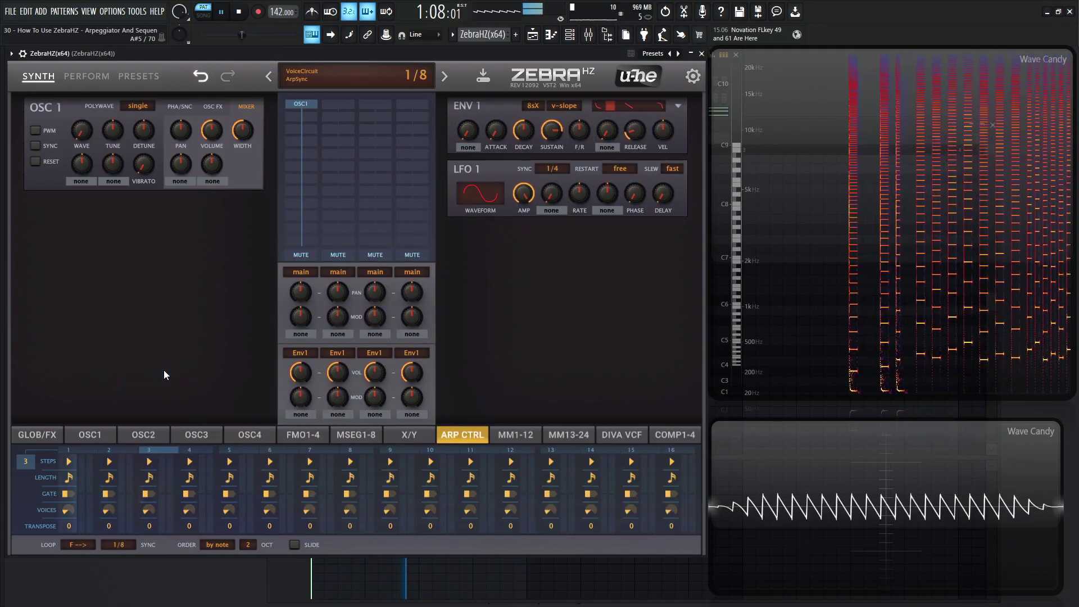
{"action": "key", "text": "F7"}
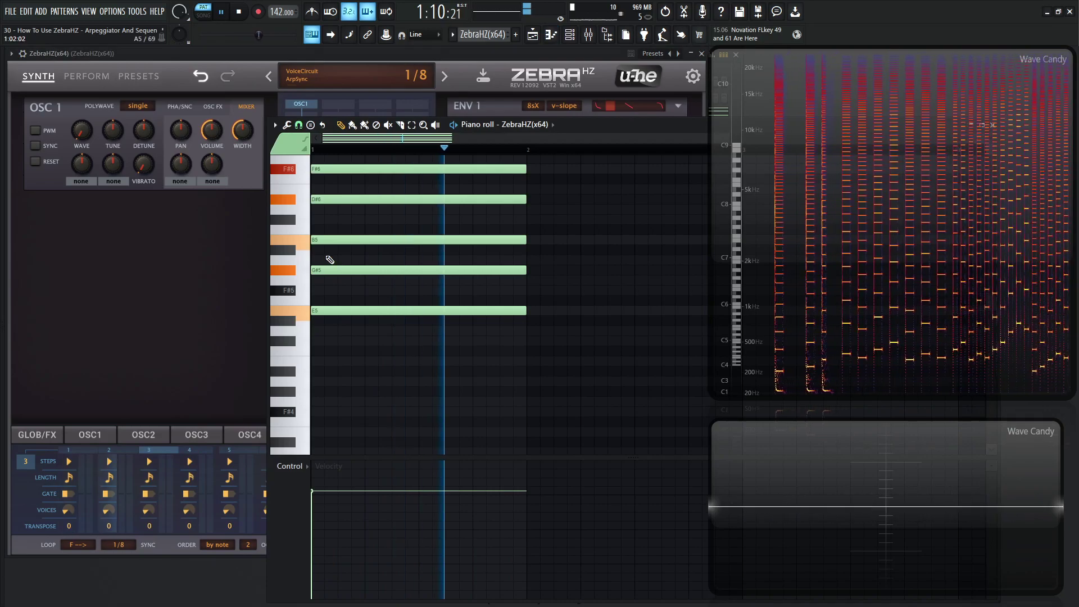
Open the playlist, stop the pattern, switch to song mode, and play the arrangement with the drums.
{"action": "key", "text": "F7"}
{"action": "key", "text": "F5"}
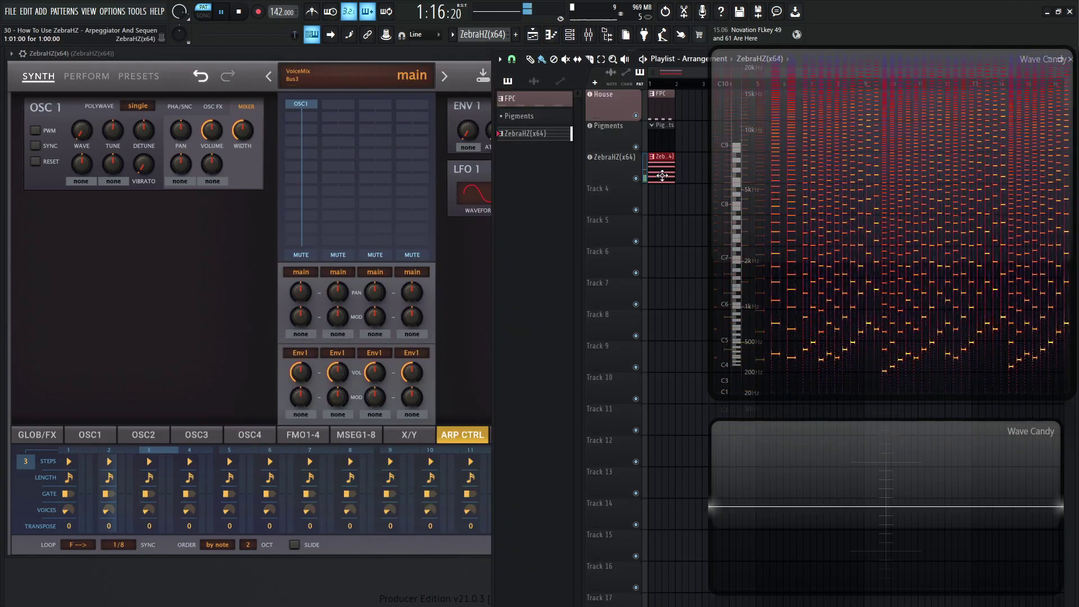
{"action": "key", "text": "space"}
{"action": "left_click", "coordinate": [209, 17]}
{"action": "key", "text": "space"}
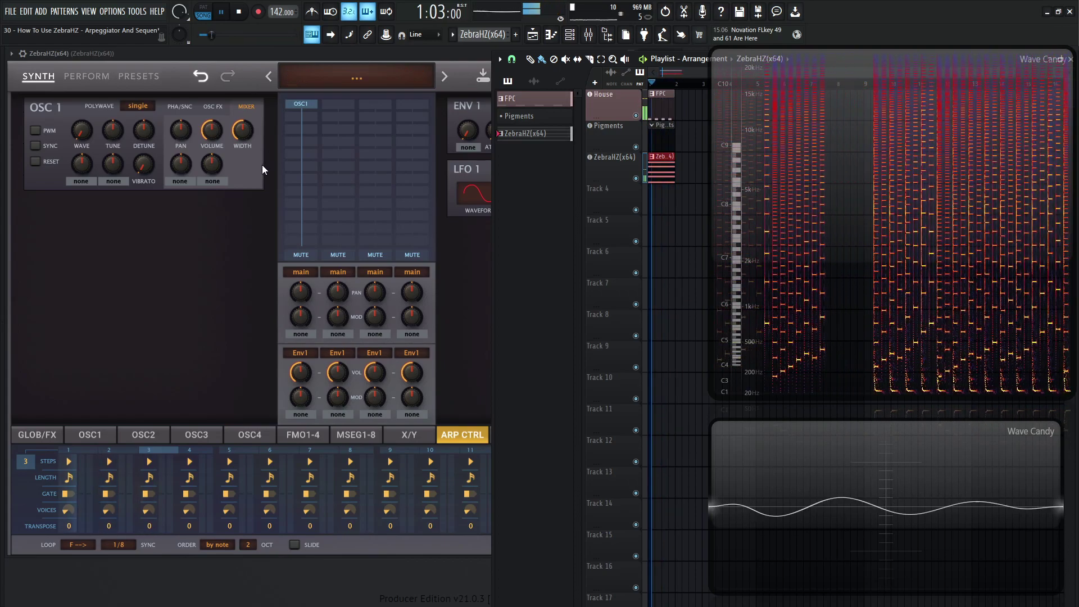
Set oscillator 1's polywave to quad and its detune to 10.50.
{"action": "left_click", "coordinate": [145, 107]}
{"action": "left_click", "coordinate": [149, 107]}
{"action": "left_click_drag", "start_coordinate": [149, 136], "coordinate": [149, 129]}
Show the ModFX1 chorus settings, add a reverb in the effect slot below it, and set the reverb's wet level to 27%.
{"action": "left_click", "coordinate": [46, 437]}
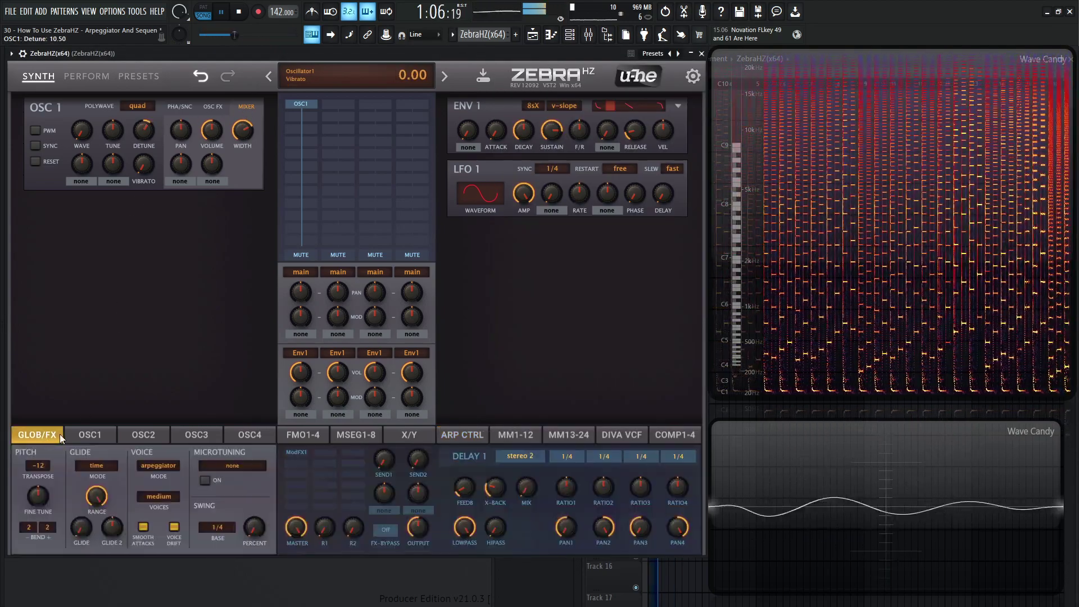
{"action": "left_click", "coordinate": [296, 453]}
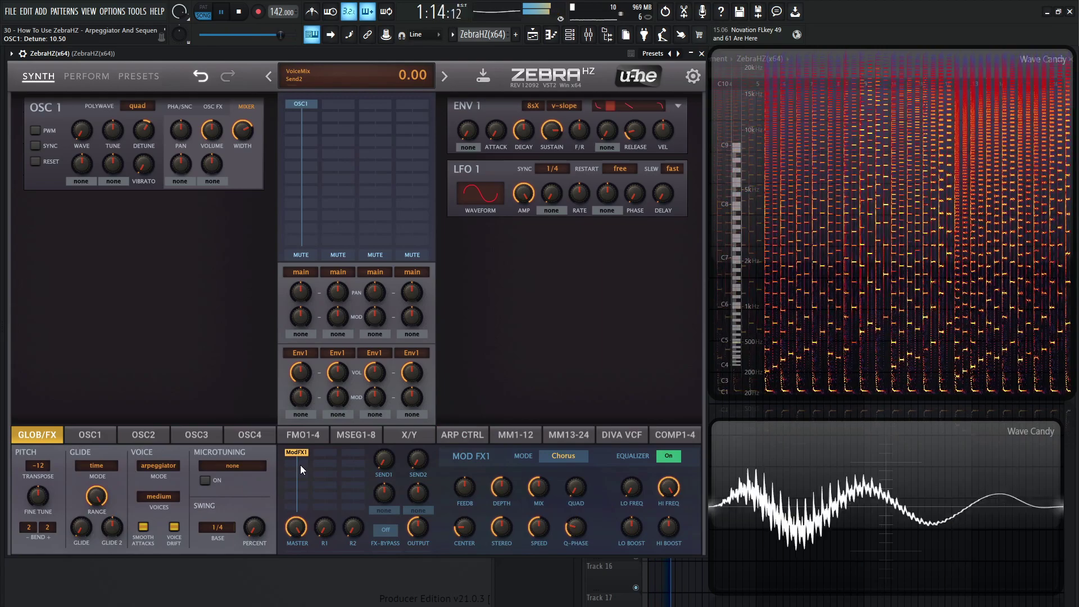
{"action": "left_click", "coordinate": [300, 464]}
{"action": "left_click", "coordinate": [344, 270]}
{"action": "left_click_drag", "start_coordinate": [681, 519], "coordinate": [679, 547]}
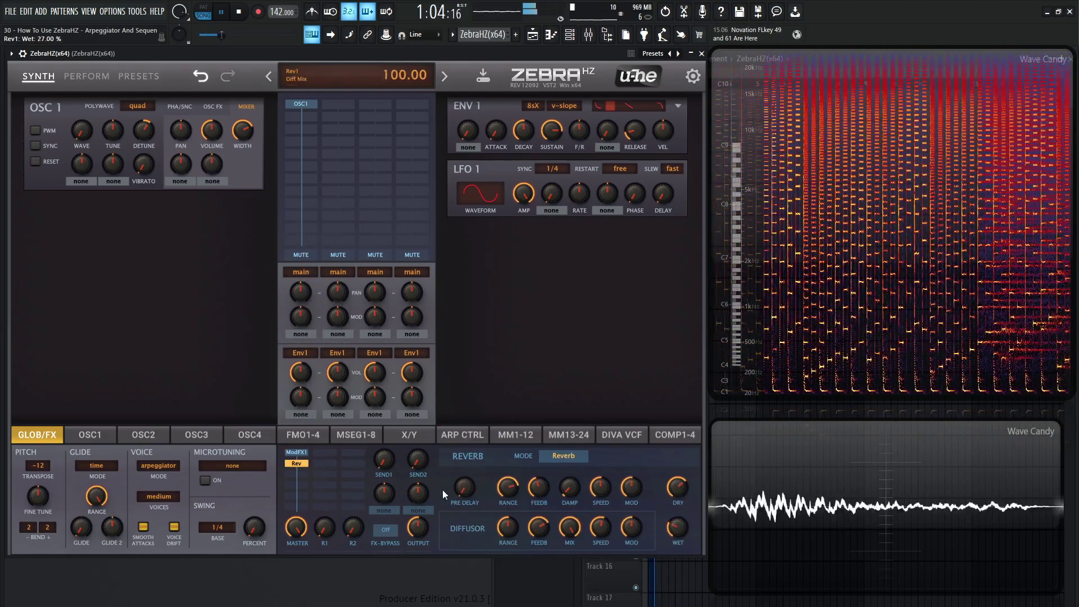
Move the reverb down one slot, insert Delay1 between it and ModFX1, and adjust the delay with lowpass at 89%.
{"action": "left_click_drag", "start_coordinate": [297, 463], "coordinate": [296, 474]}
{"action": "left_click", "coordinate": [301, 463]}
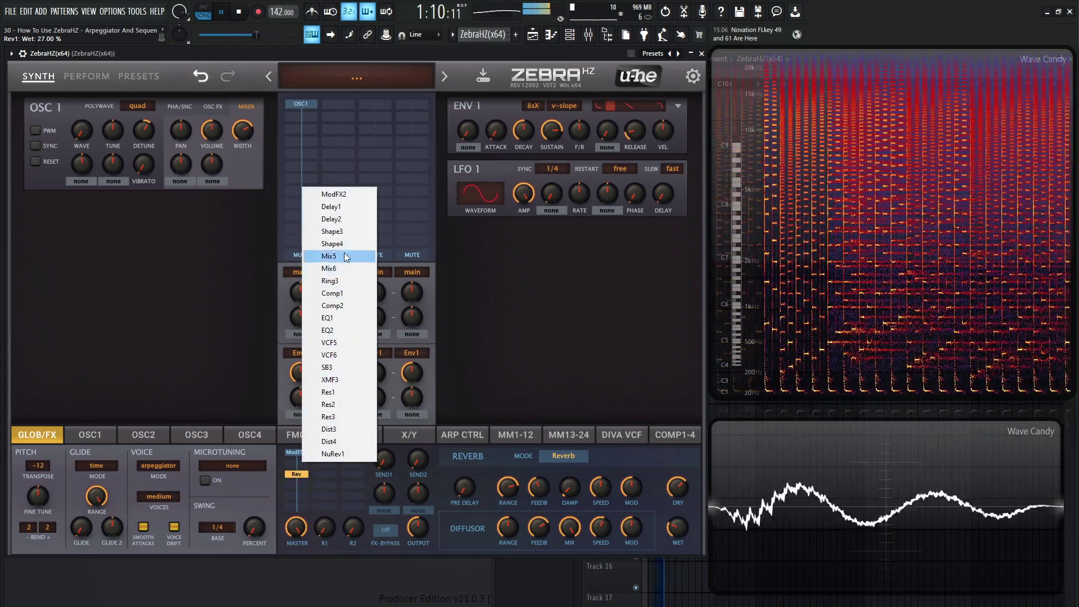
{"action": "left_click", "coordinate": [340, 208]}
{"action": "left_click_drag", "start_coordinate": [466, 487], "coordinate": [529, 489]}
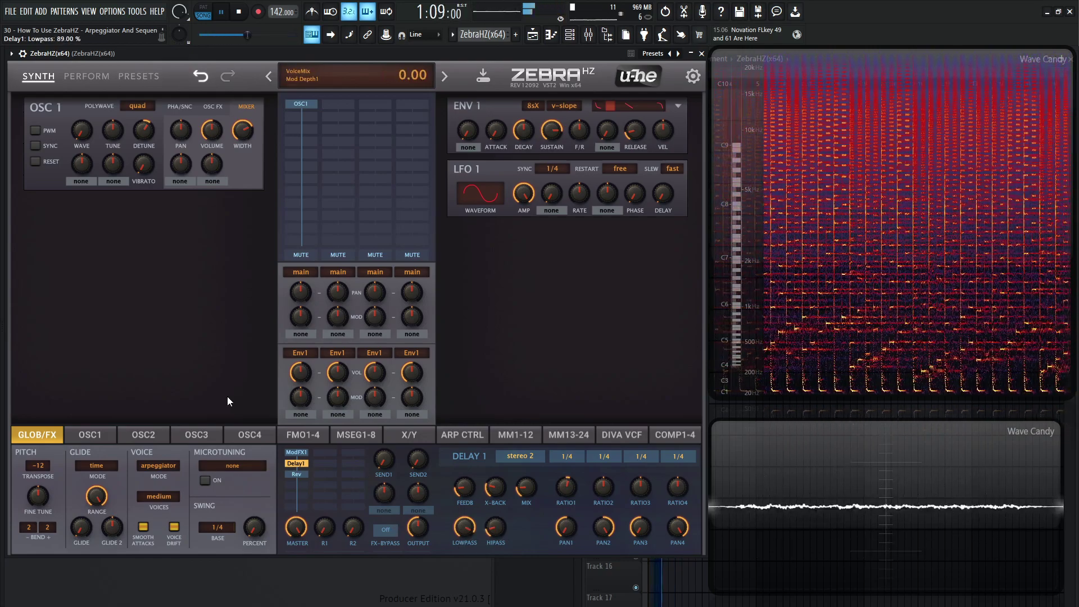
Add a VCF1 filter below oscillator 1, set its cutoff to 109, and assign Env2 as its first modulation source.
{"action": "left_click", "coordinate": [309, 116]}
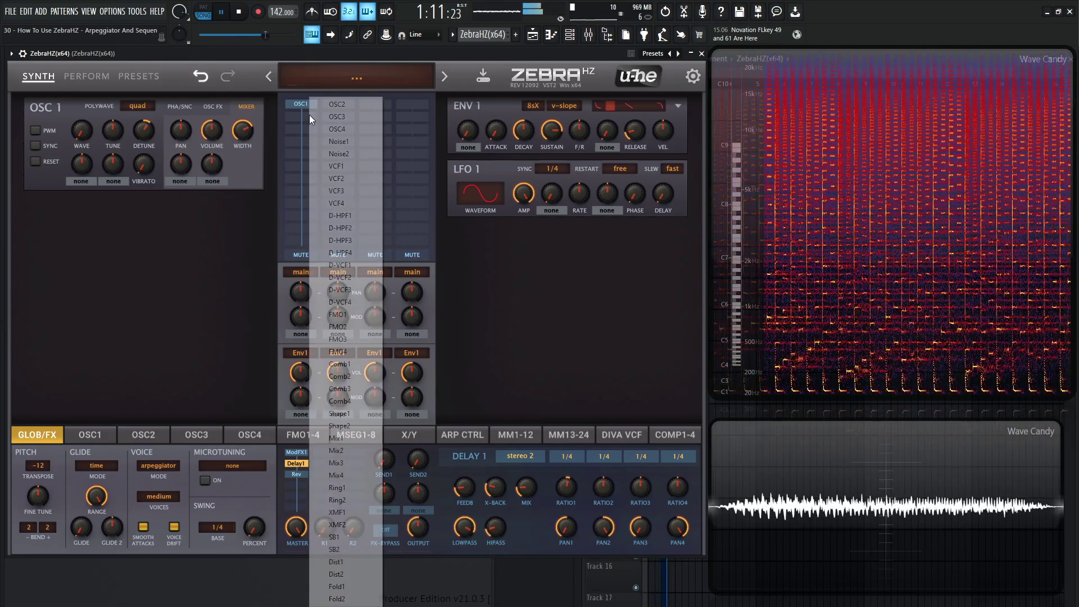
{"action": "left_click", "coordinate": [360, 166]}
{"action": "left_click", "coordinate": [127, 246]}
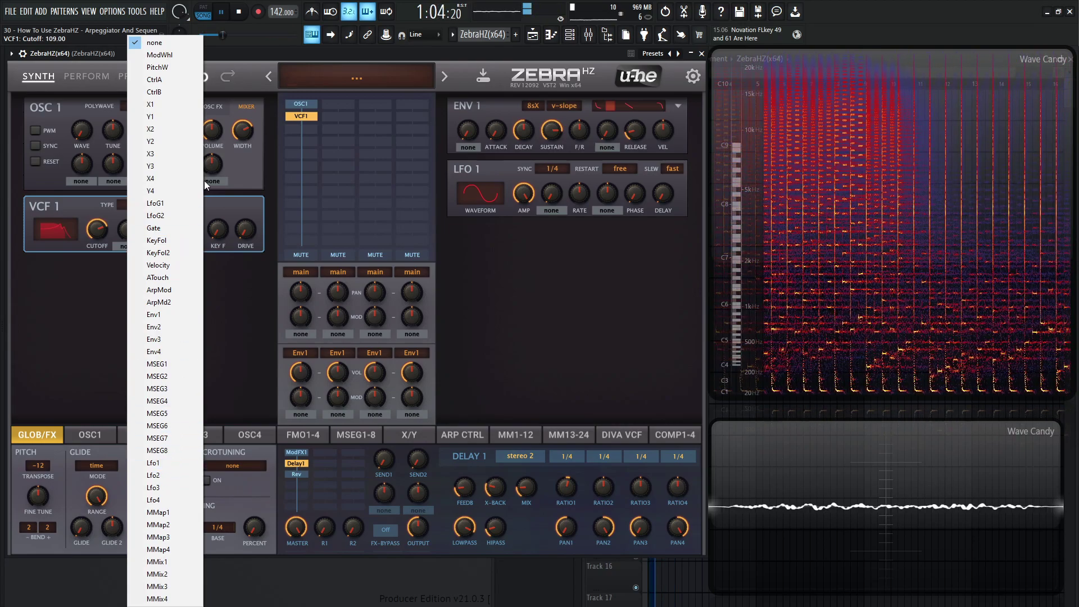
{"action": "left_click", "coordinate": [163, 327]}
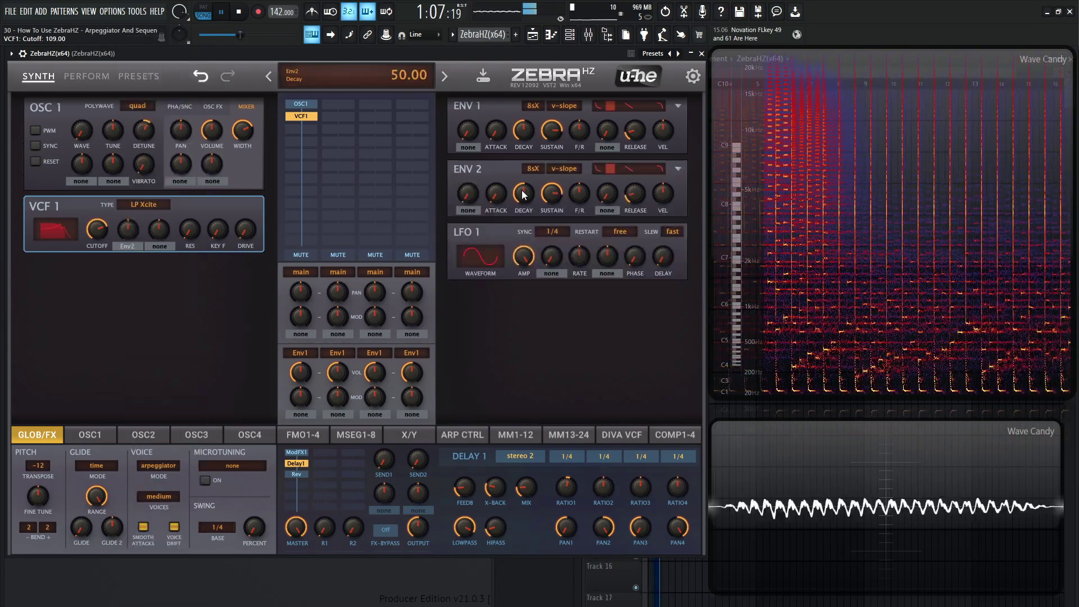
Shape the Env2 filter sweep with minimum sustain, 35% decay and a positive VCF1 modulation depth, with VCF1 resonance at 21.50% and cutoff at 88.
{"action": "double_click", "coordinate": [552, 193]}
{"action": "left_click_drag", "start_coordinate": [138, 235], "coordinate": [132, 225]}
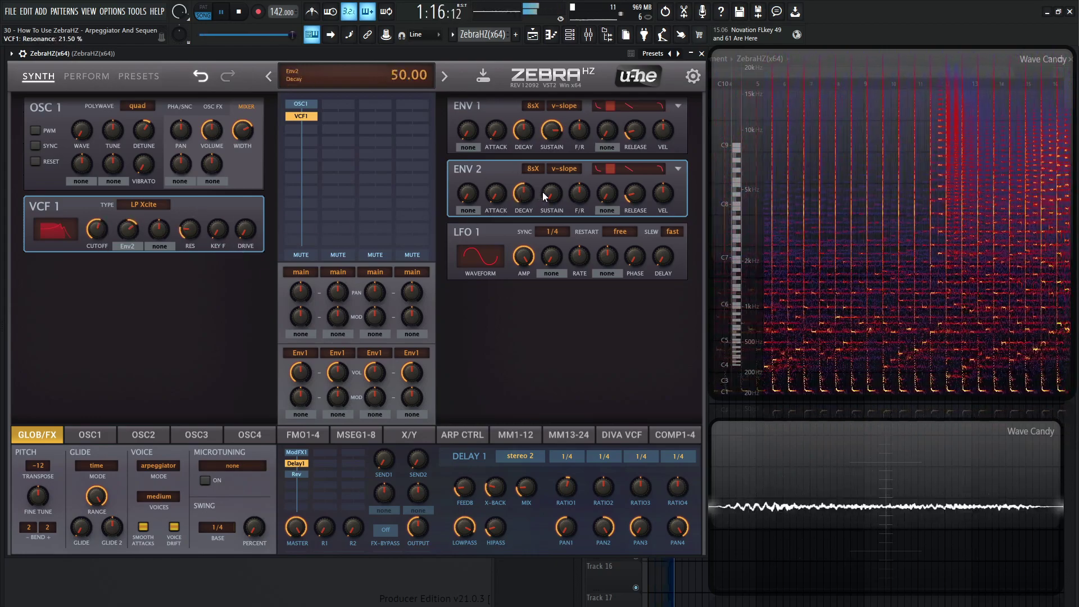
{"action": "left_click_drag", "start_coordinate": [528, 218], "coordinate": [528, 213]}
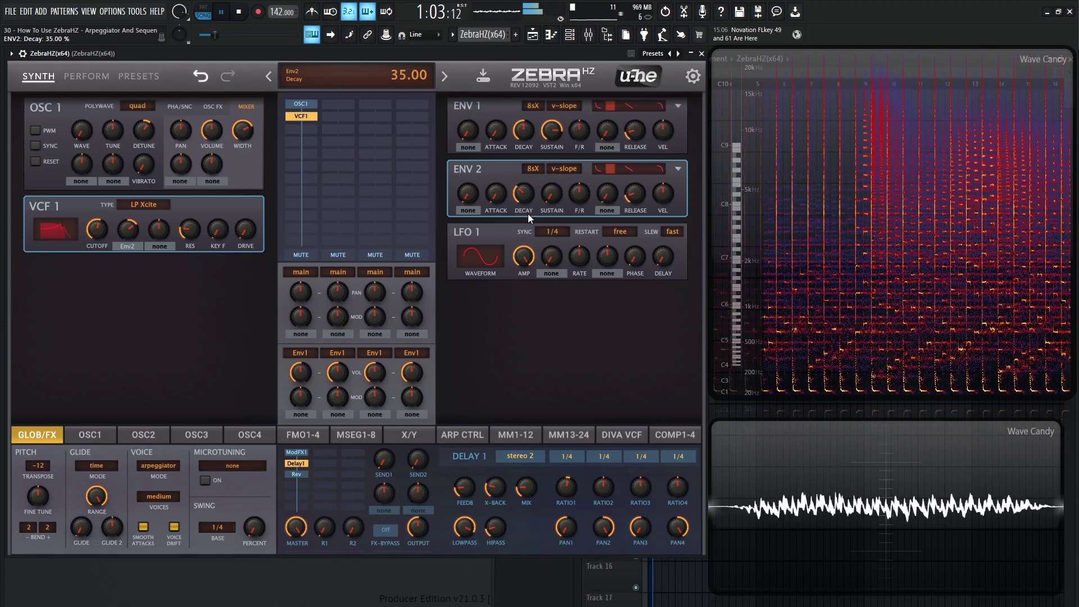
{"action": "left_click_drag", "start_coordinate": [97, 236], "coordinate": [99, 230]}
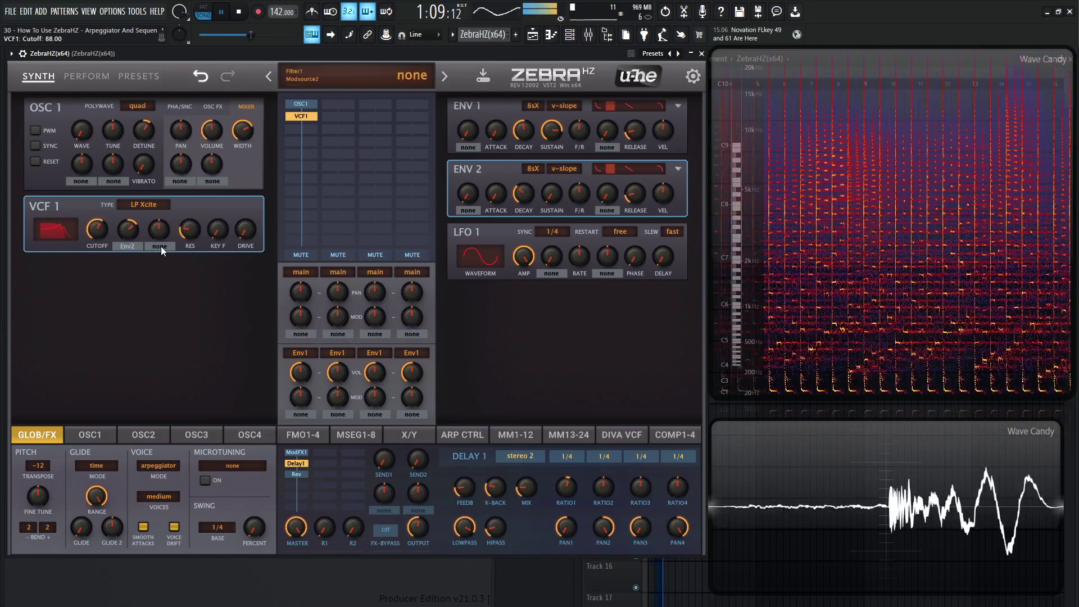
Assign Lfo2 as VCF1's second modulation source and set its modulation depth to 30.
{"action": "left_click", "coordinate": [159, 246]}
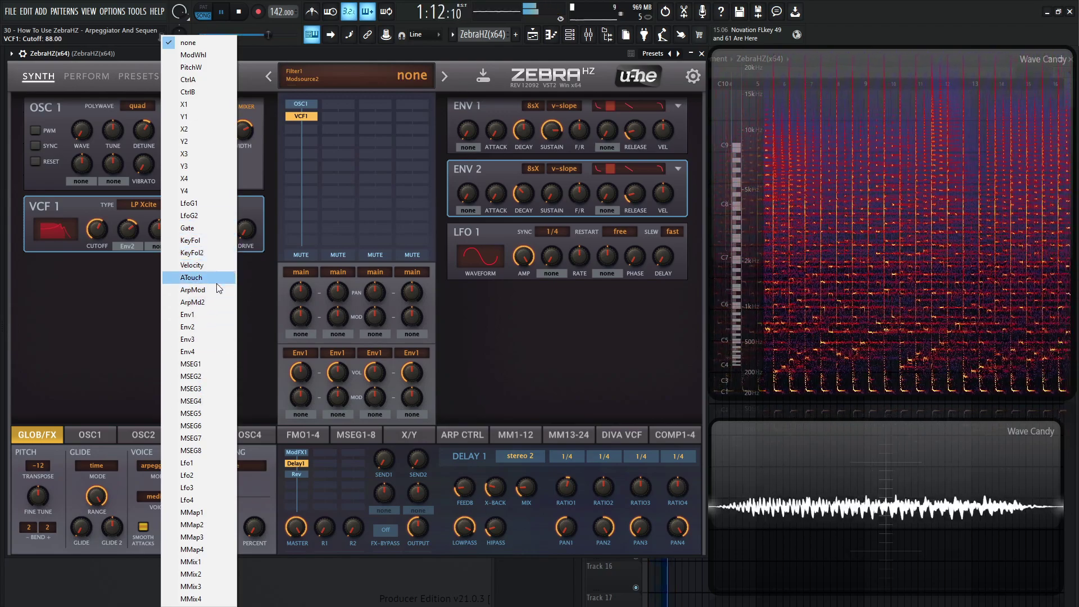
{"action": "left_click", "coordinate": [222, 477]}
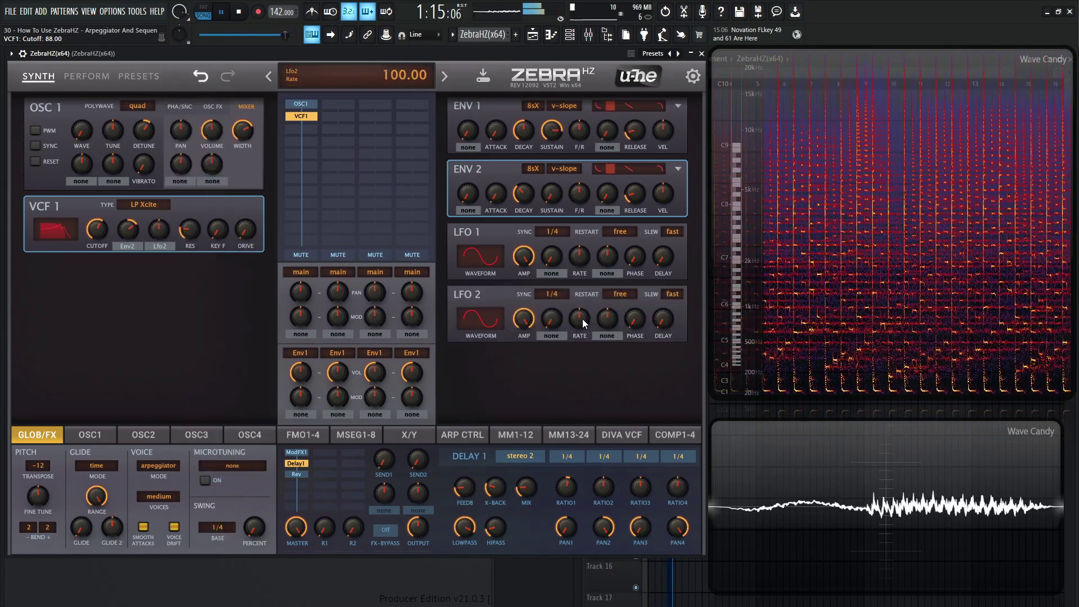
{"action": "left_click_drag", "start_coordinate": [164, 232], "coordinate": [164, 223]}
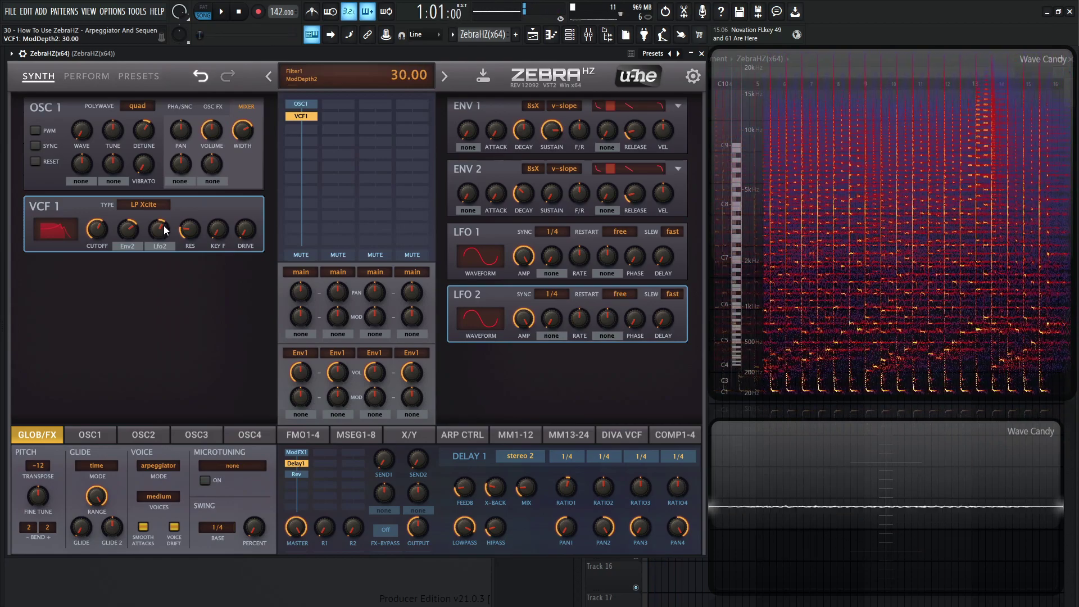
Set the arpeggiator sync to 1/16, restart playback, and change the project tempo to 128 BPM.
{"action": "left_click", "coordinate": [444, 435]}
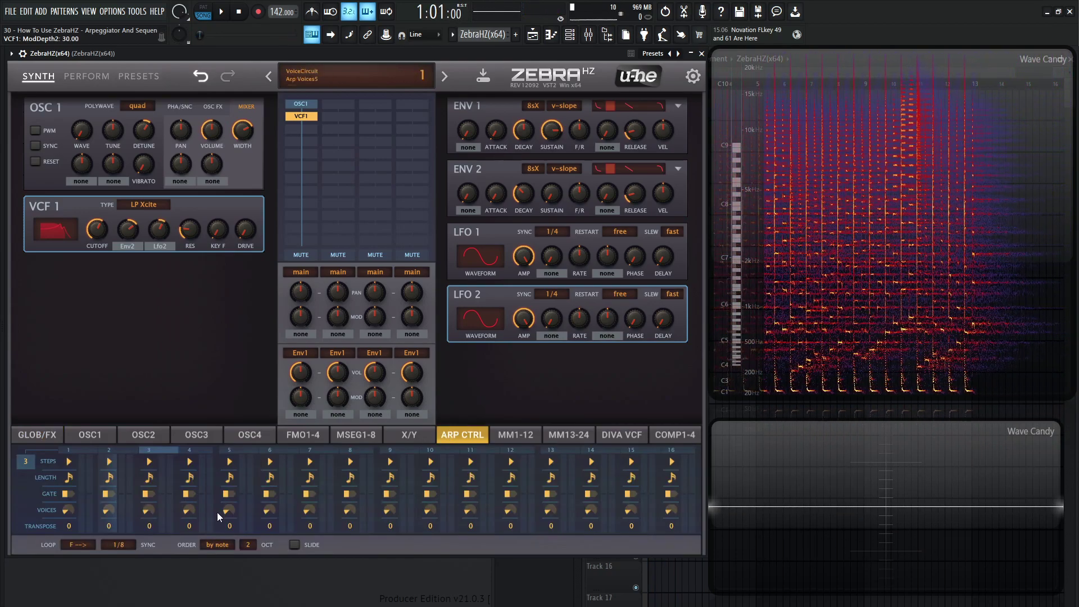
{"action": "left_click", "coordinate": [118, 545]}
{"action": "left_click", "coordinate": [163, 362]}
{"action": "key", "text": "space"}
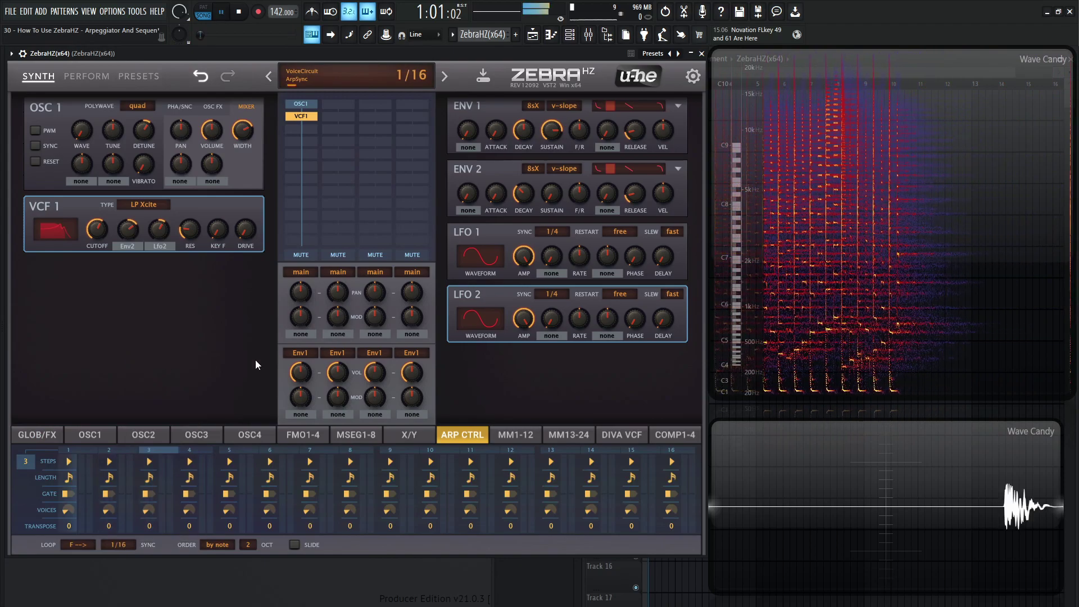
{"action": "left_click_drag", "start_coordinate": [281, 12], "coordinate": [281, 26]}
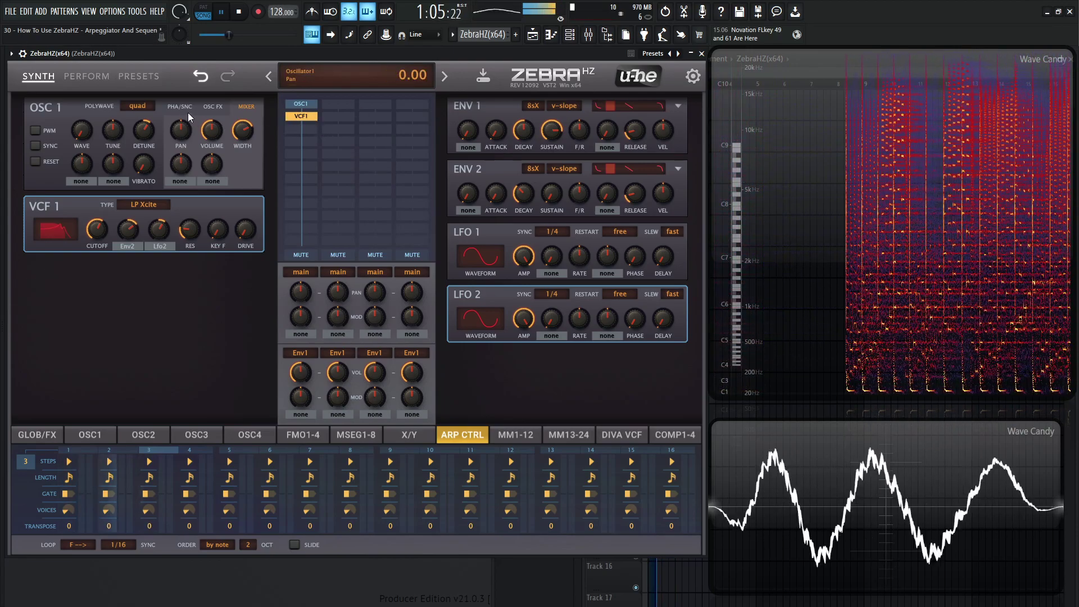
Insert OSC2 between OSC1 and VCF1 and set its polywave to quad.
{"action": "left_click", "coordinate": [301, 116]}
{"action": "left_click", "coordinate": [335, 120]}
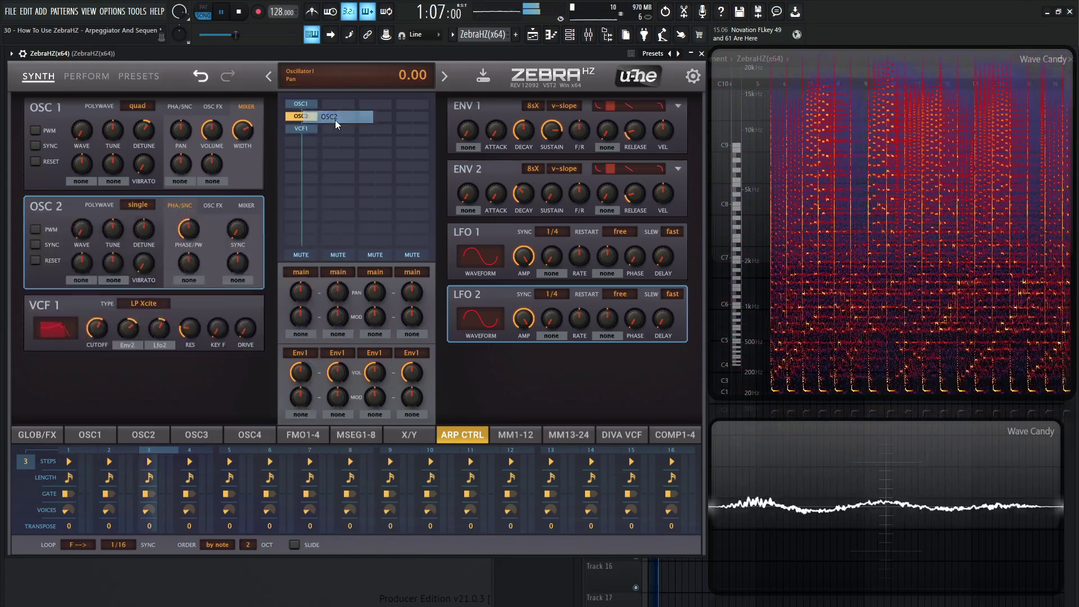
{"action": "scroll", "coordinate": [135, 204], "scroll_direction": "up", "scroll_amount": 2}
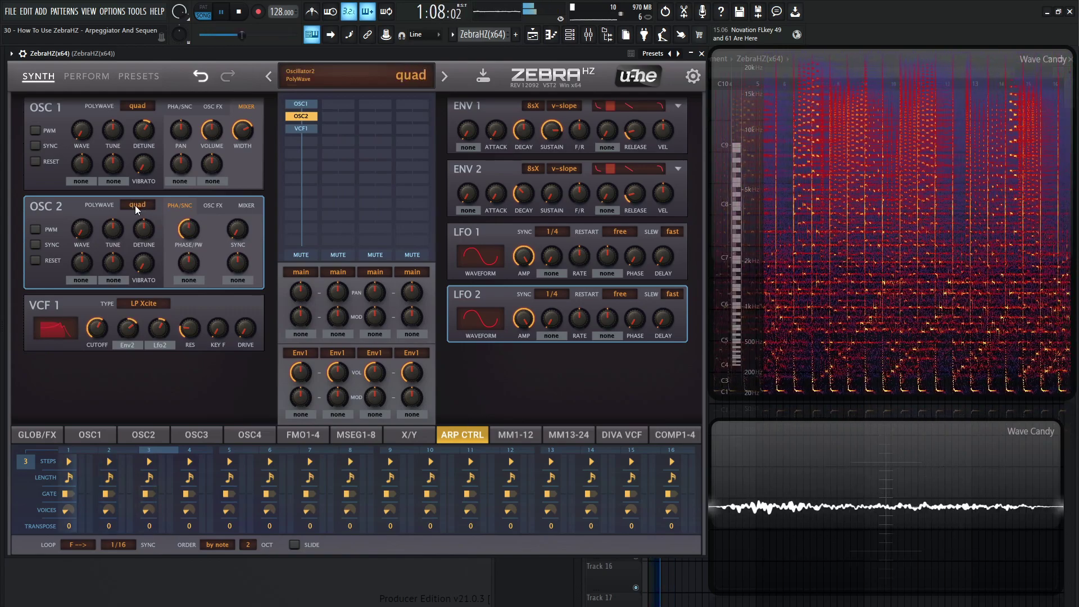
Reshape oscillator 2's sawtooth waveform into a square wave, set its volume to 72, and stop playback.
{"action": "left_click", "coordinate": [142, 438]}
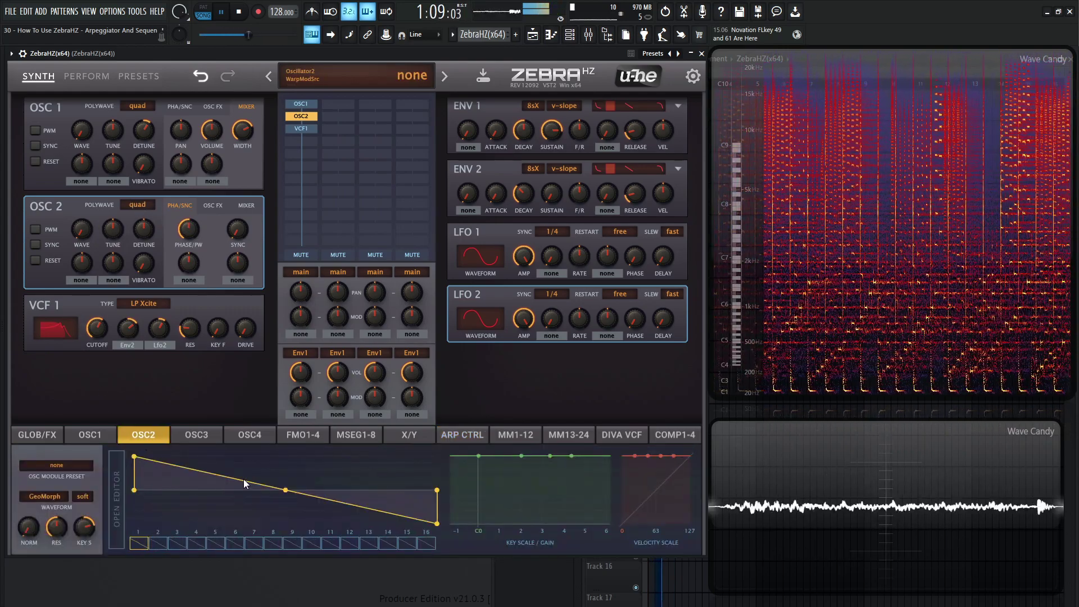
{"action": "left_click_drag", "start_coordinate": [254, 481], "coordinate": [283, 545]}
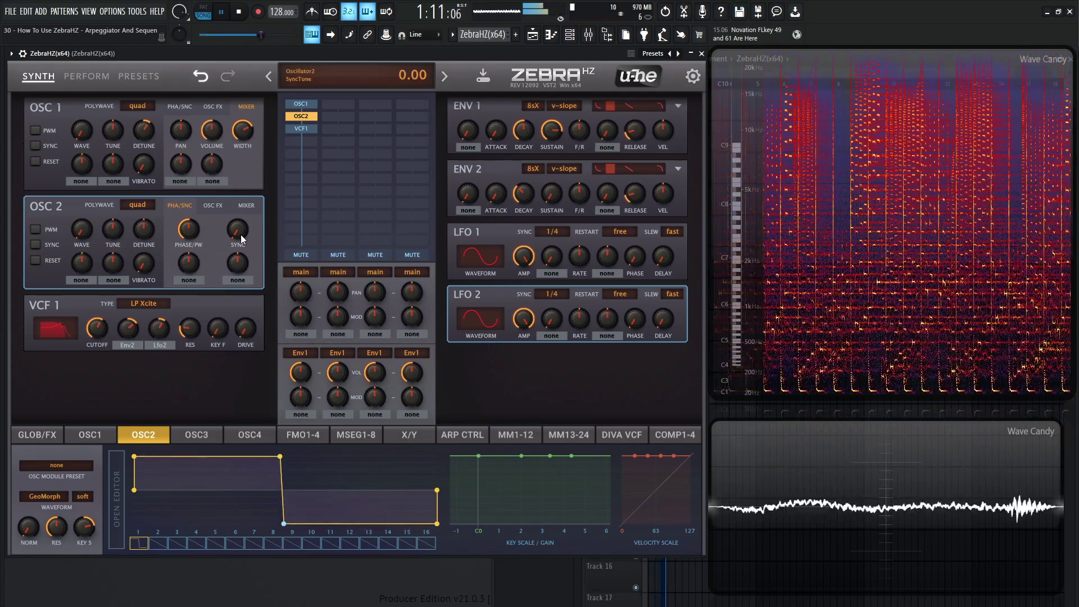
{"action": "left_click", "coordinate": [247, 205]}
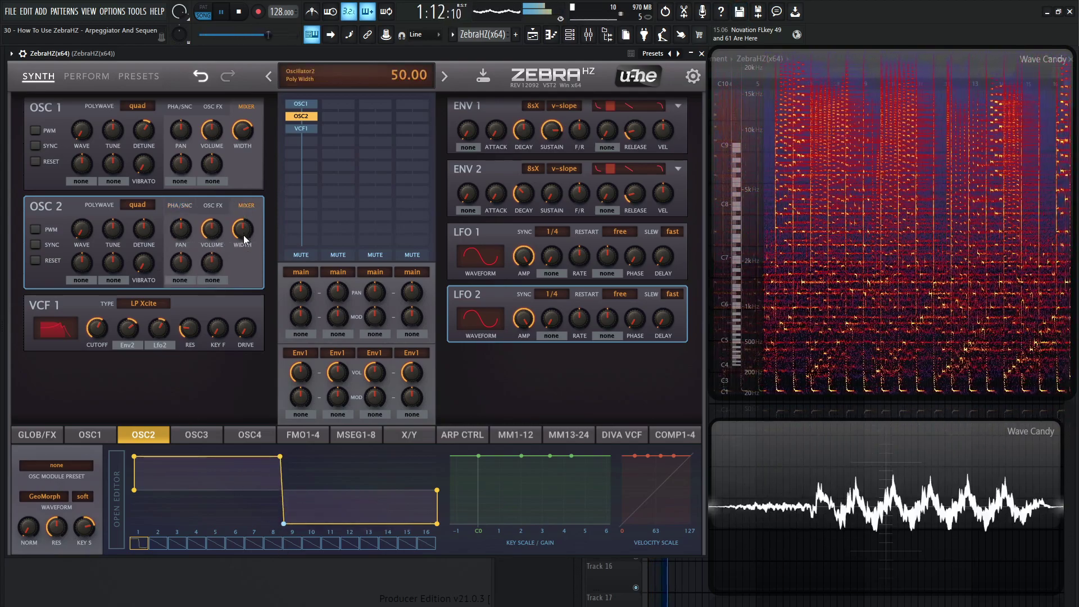
{"action": "left_click_drag", "start_coordinate": [212, 231], "coordinate": [214, 243]}
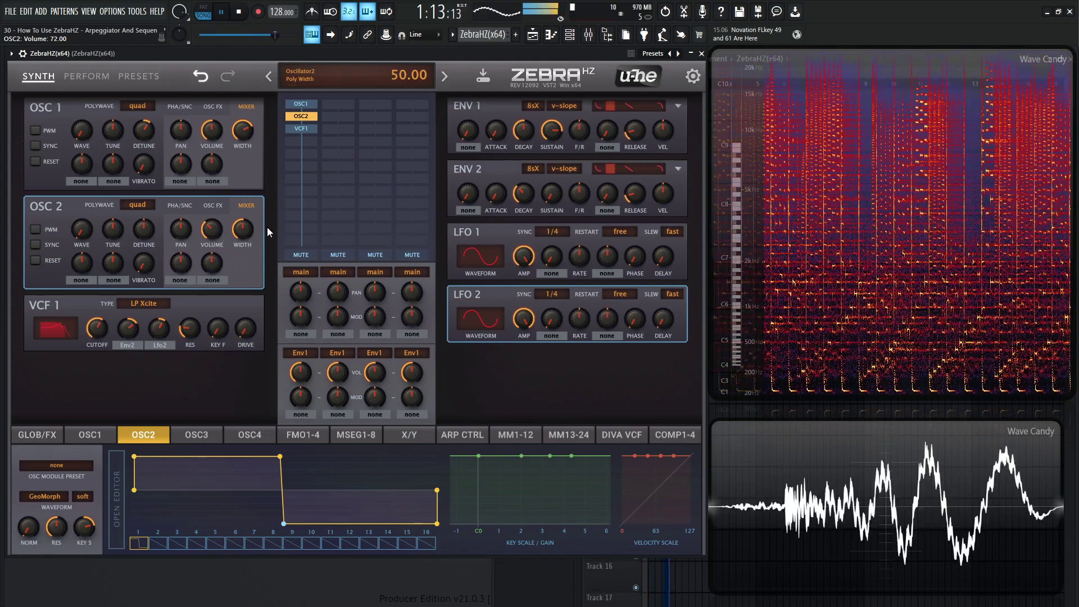
{"action": "key", "text": "space"}
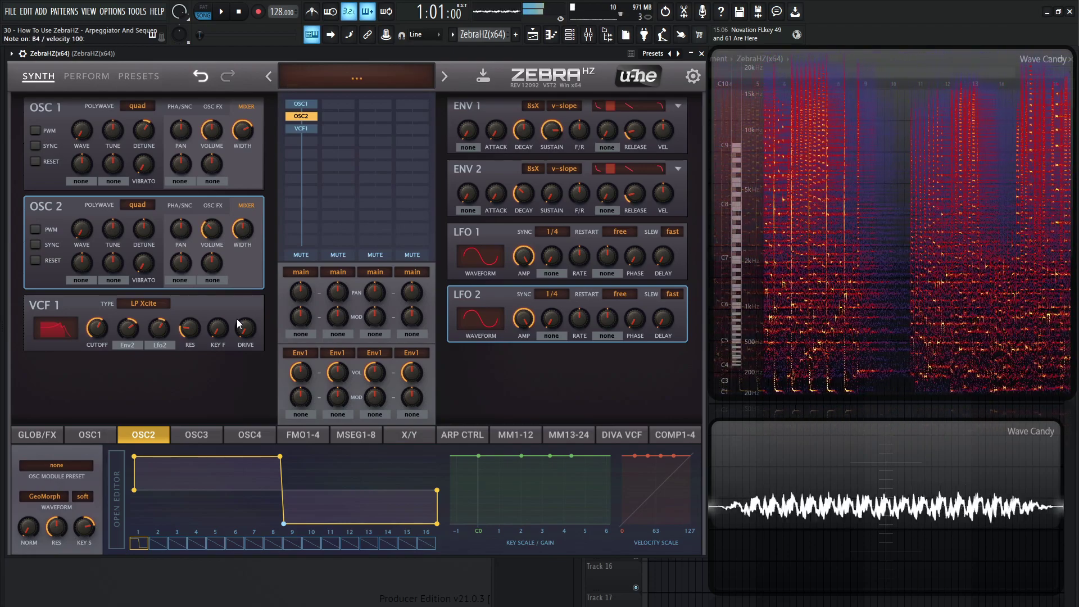
Set the feedback of Delay1 in the global effects to 26.50%.
{"action": "left_click", "coordinate": [46, 434]}
{"action": "left_click_drag", "start_coordinate": [465, 488], "coordinate": [471, 481]}
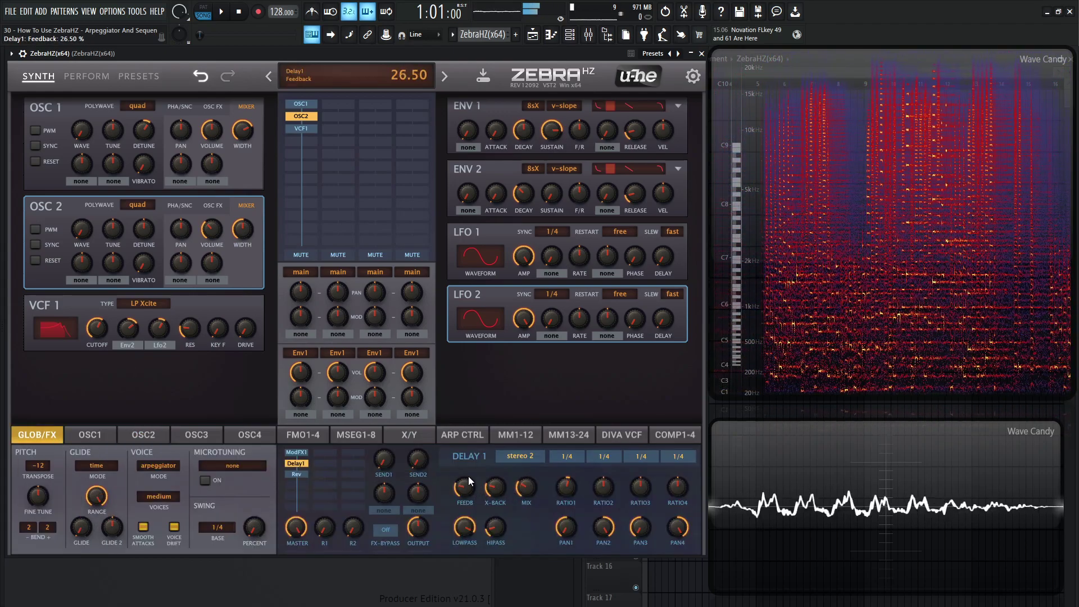